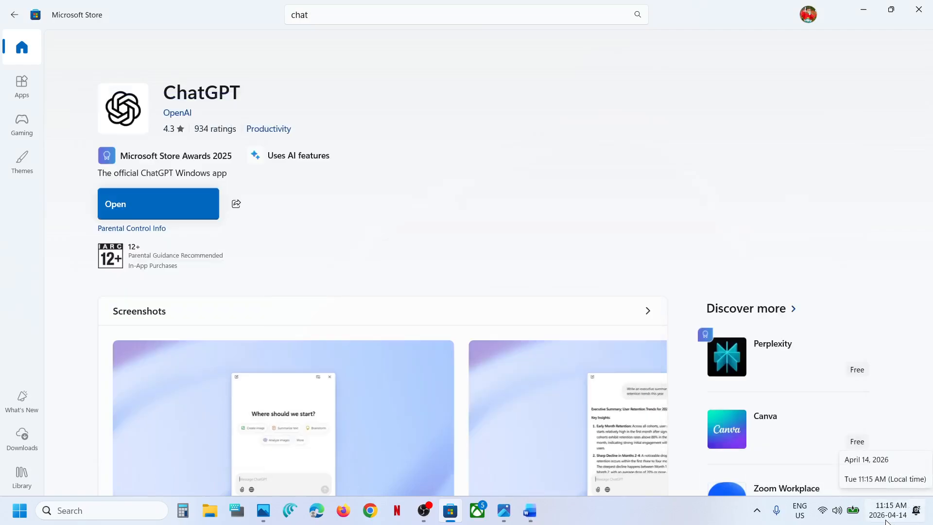
Open the date and time settings and switch automatic time zone and automatic time off and back on.
{"action": "right_click", "coordinate": [890, 521]}
{"action": "left_click", "coordinate": [883, 463]}
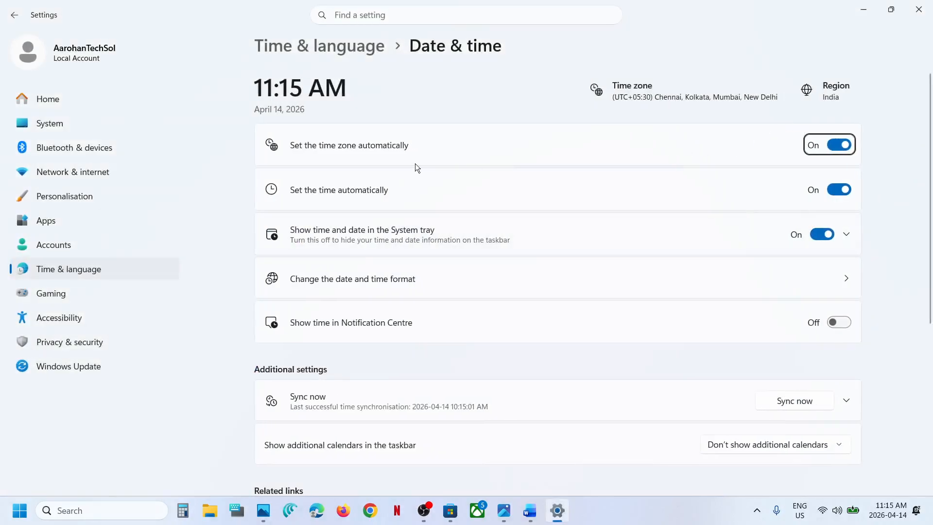
{"action": "left_click", "coordinate": [839, 145]}
{"action": "left_click", "coordinate": [832, 146]}
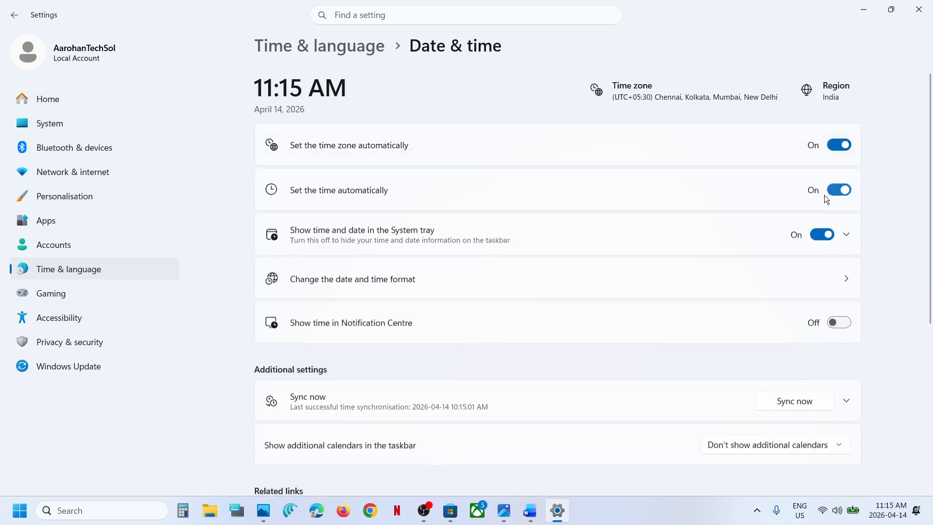
{"action": "left_click", "coordinate": [833, 189]}
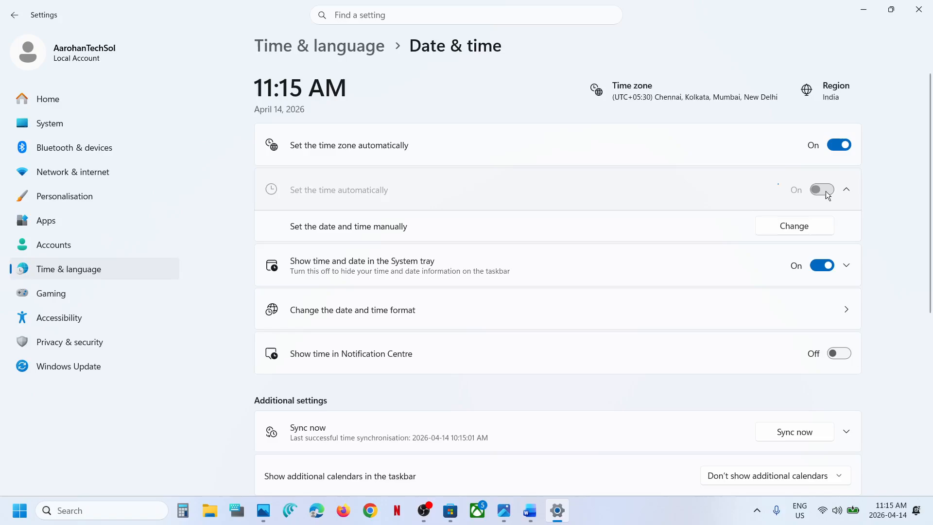
{"action": "left_click", "coordinate": [826, 190]}
Synchronise the system clock from the additional date and time settings.
{"action": "scroll", "coordinate": [801, 343], "scroll_direction": "down", "scroll_amount": 2}
{"action": "left_click", "coordinate": [792, 299]}
{"action": "left_click", "coordinate": [793, 304]}
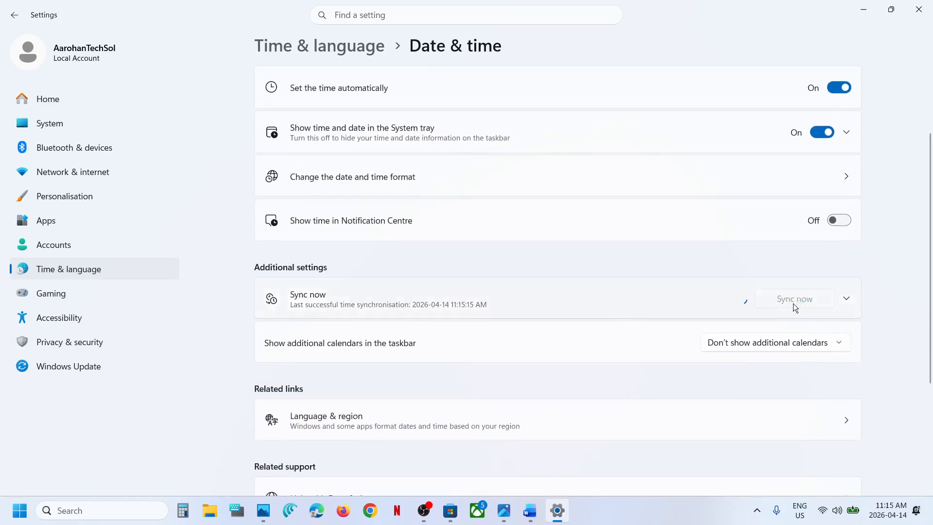
In the language and region settings, choose India as the country or region and close Settings.
{"action": "left_click", "coordinate": [139, 267]}
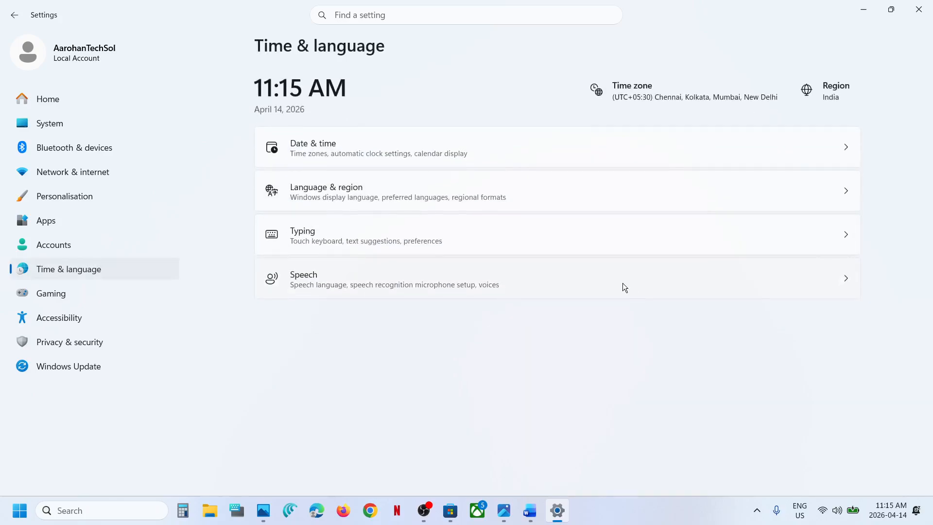
{"action": "left_click", "coordinate": [438, 200]}
{"action": "left_click", "coordinate": [777, 393]}
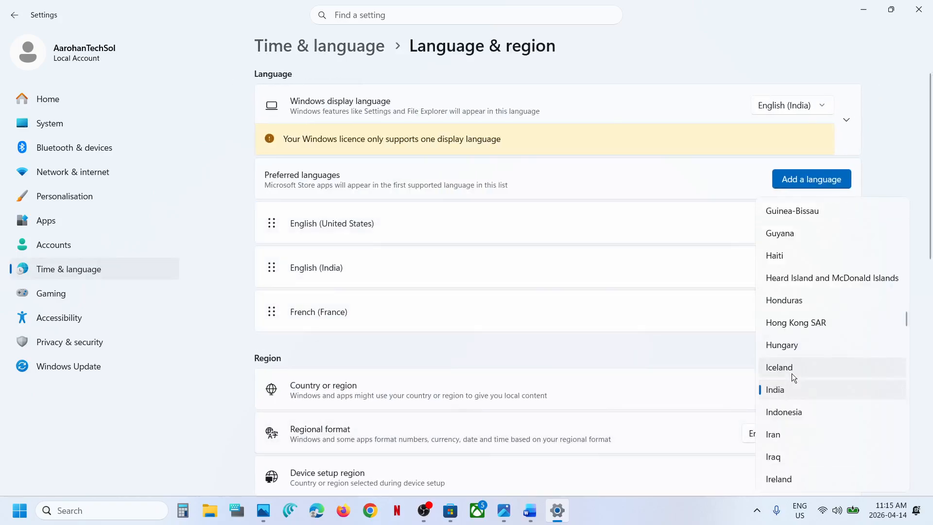
{"action": "left_click", "coordinate": [789, 389]}
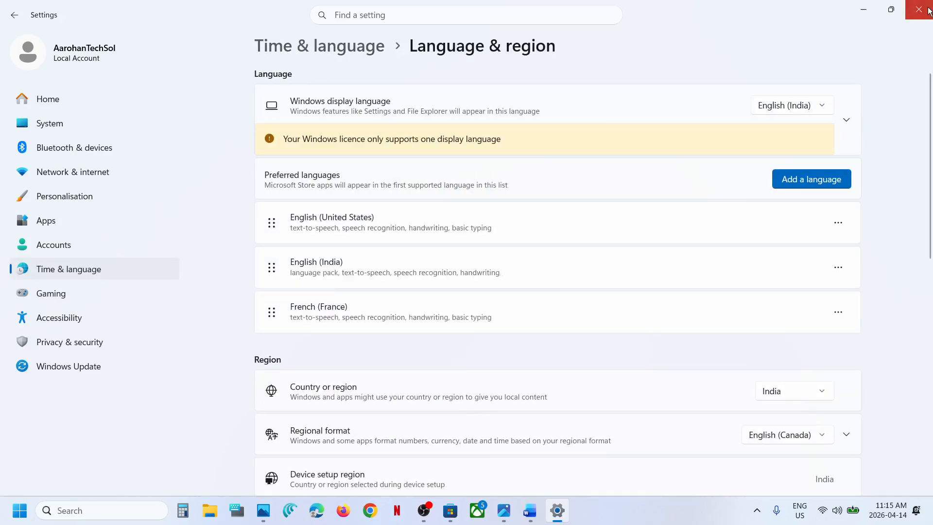
{"action": "left_click", "coordinate": [930, 5]}
Sign out of Microsoft Store and sign back in with the Outlook account, entering the account PIN.
{"action": "left_click", "coordinate": [807, 17]}
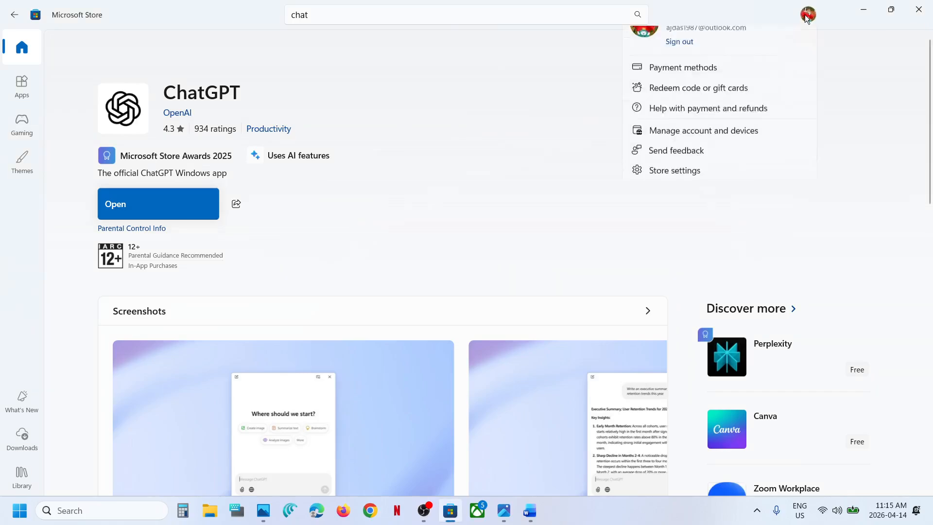
{"action": "left_click", "coordinate": [684, 69]}
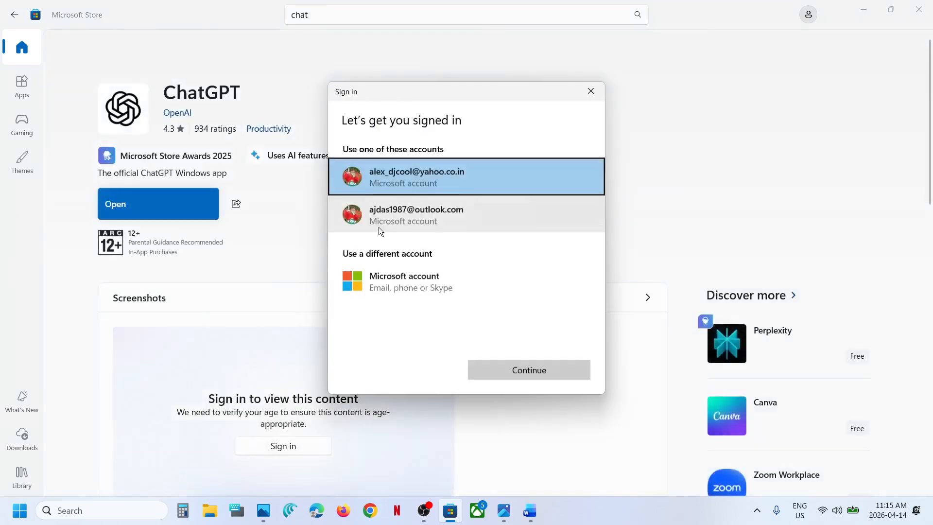
{"action": "left_click", "coordinate": [383, 217]}
{"action": "left_click", "coordinate": [575, 370]}
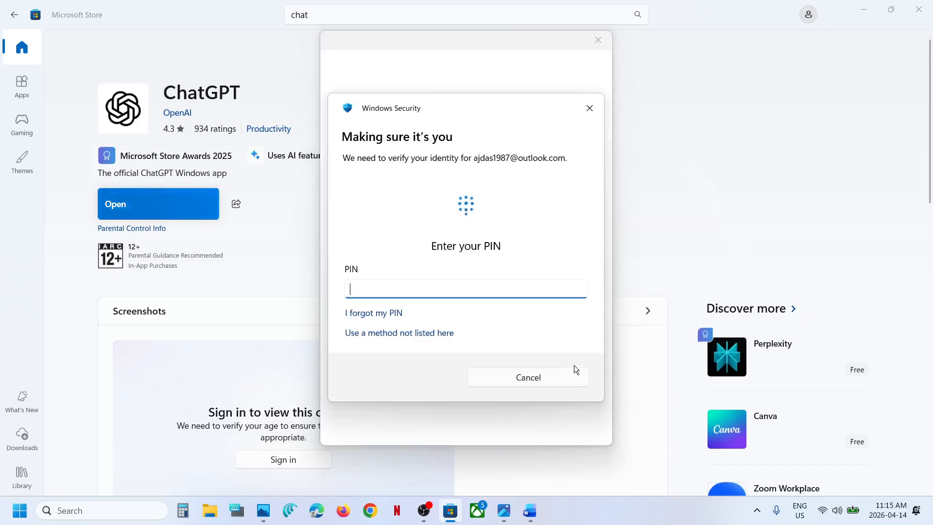
{"action": "type", "text": "••••"}
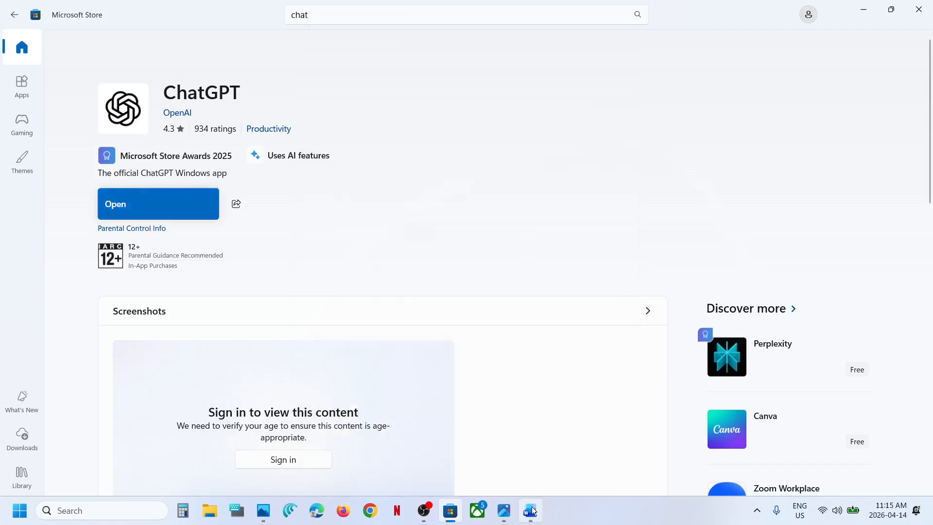
Copy wsreset from the Word notes, run it from Windows search, and reopen the ChatGPT page in Microsoft Store.
{"action": "left_click", "coordinate": [530, 511]}
{"action": "double_click", "coordinate": [441, 267]}
{"action": "left_click", "coordinate": [441, 268]}
{"action": "double_click", "coordinate": [442, 267]}
{"action": "key", "text": "ctrl+c"}
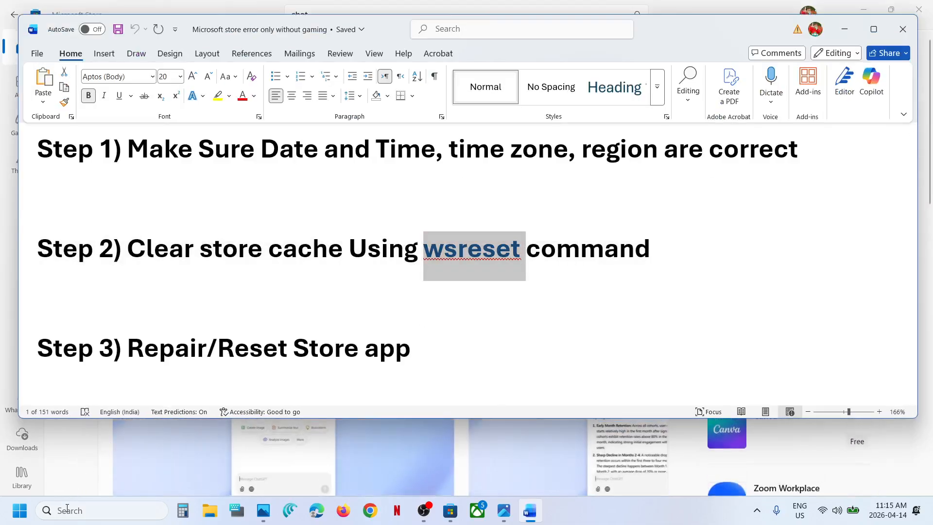
{"action": "left_click", "coordinate": [68, 510]}
{"action": "key", "text": "ctrl+v"}
{"action": "left_click", "coordinate": [87, 131]}
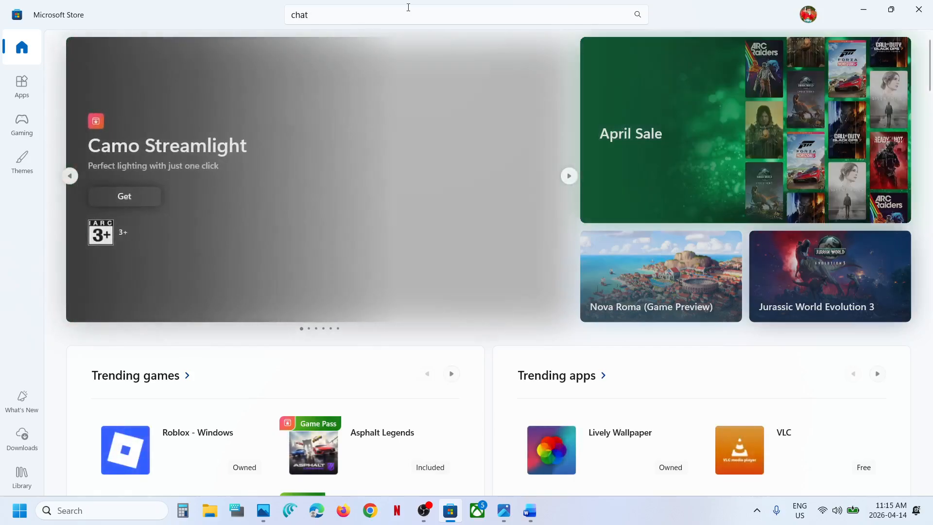
{"action": "left_click", "coordinate": [371, 14]}
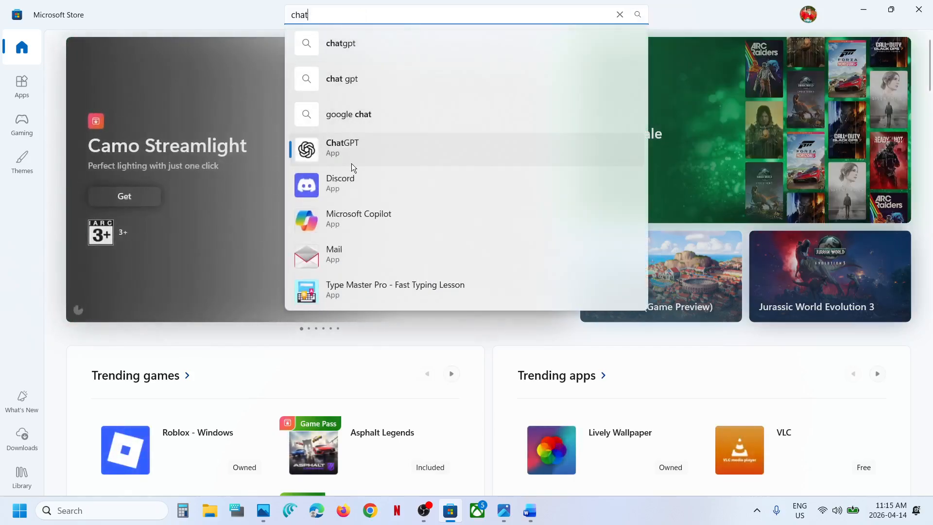
{"action": "left_click", "coordinate": [351, 151]}
Check the next fix in the Word notes, find the Store through Windows search, open its app settings and terminate it.
{"action": "left_click", "coordinate": [529, 510]}
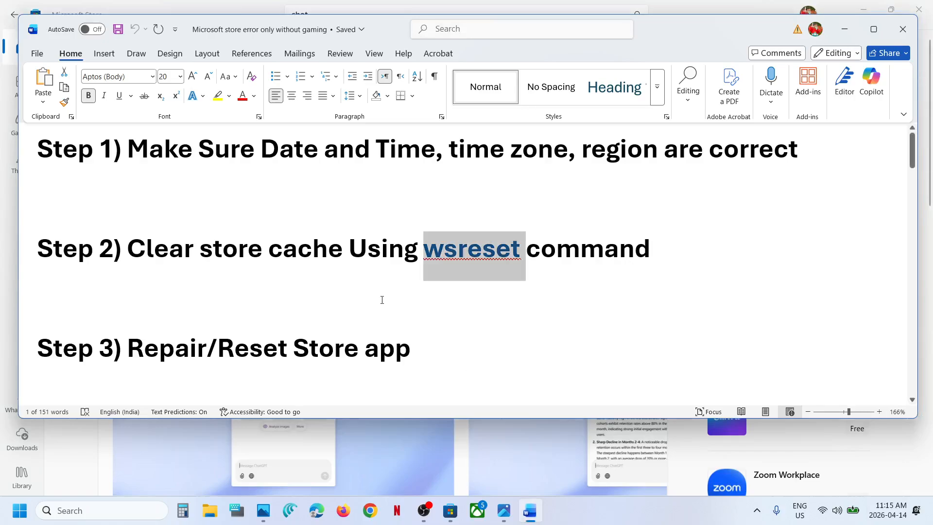
{"action": "scroll", "coordinate": [381, 299], "scroll_direction": "down", "scroll_amount": 1}
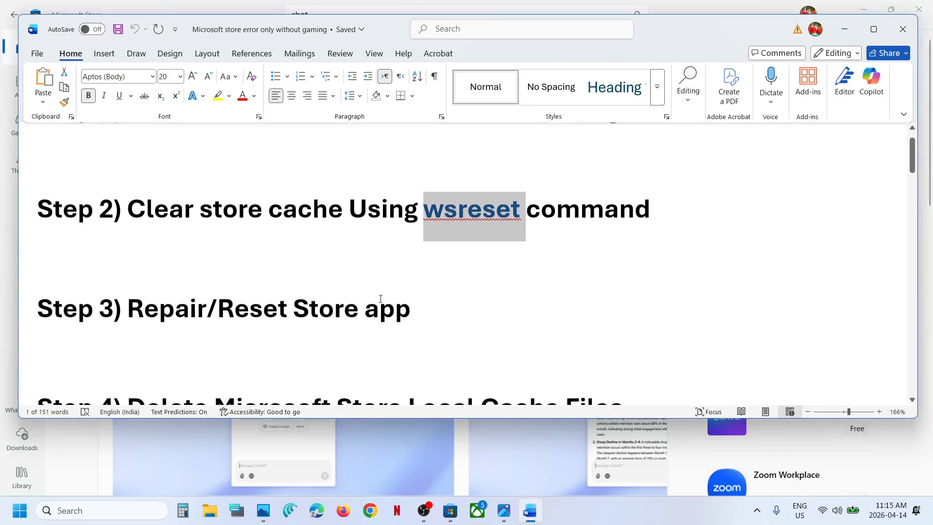
{"action": "left_click", "coordinate": [93, 509]}
{"action": "type", "text": "store"}
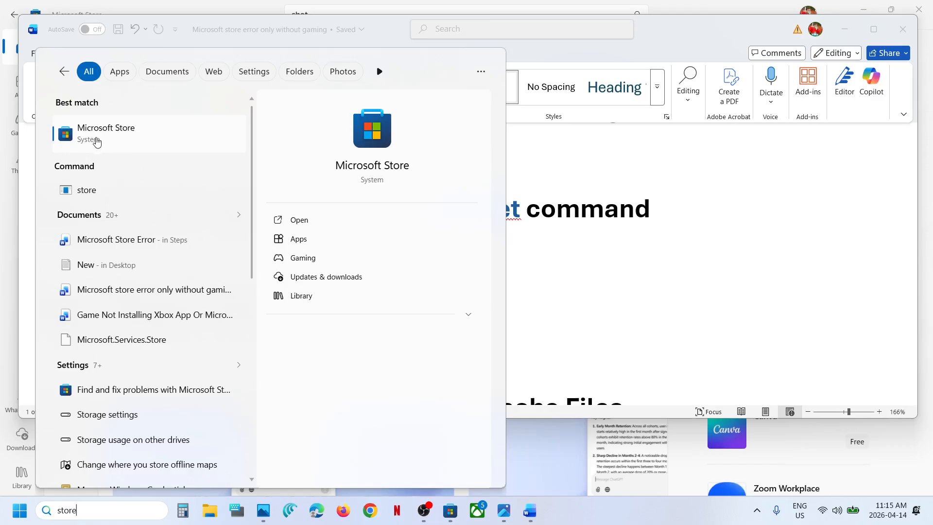
{"action": "right_click", "coordinate": [96, 140]}
{"action": "left_click", "coordinate": [151, 196]}
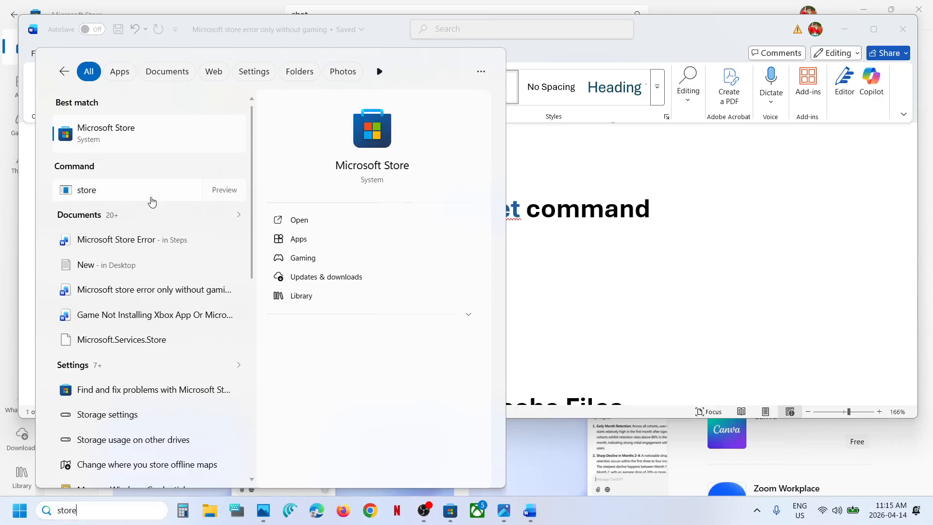
{"action": "scroll", "coordinate": [432, 279], "scroll_direction": "down", "scroll_amount": 8}
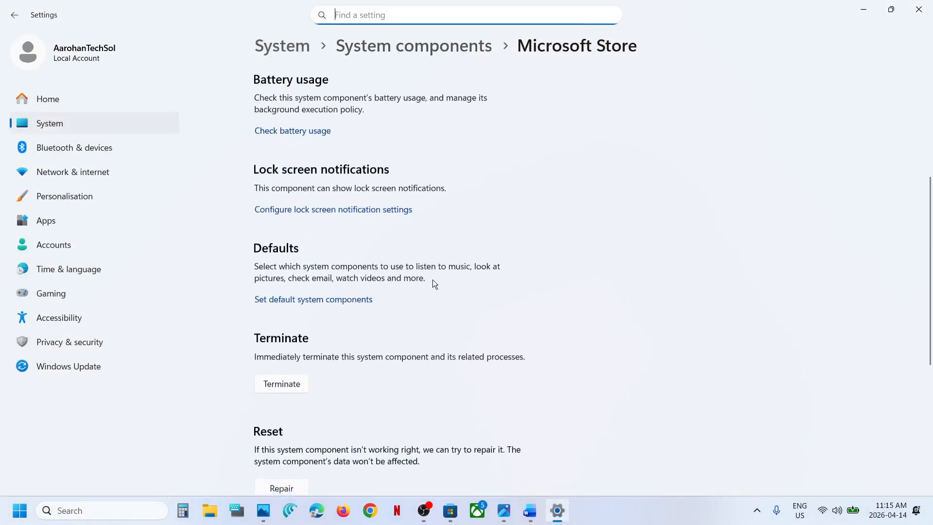
{"action": "left_click", "coordinate": [284, 229]}
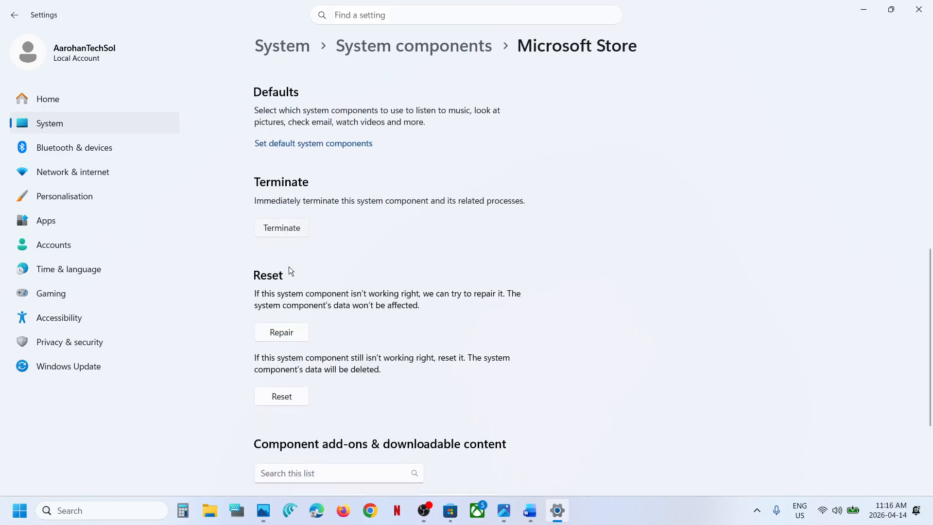
Repair the Microsoft Store component and reset it, confirming the deletion of its data.
{"action": "left_click", "coordinate": [291, 333]}
{"action": "left_click", "coordinate": [290, 398]}
{"action": "left_click", "coordinate": [339, 364]}
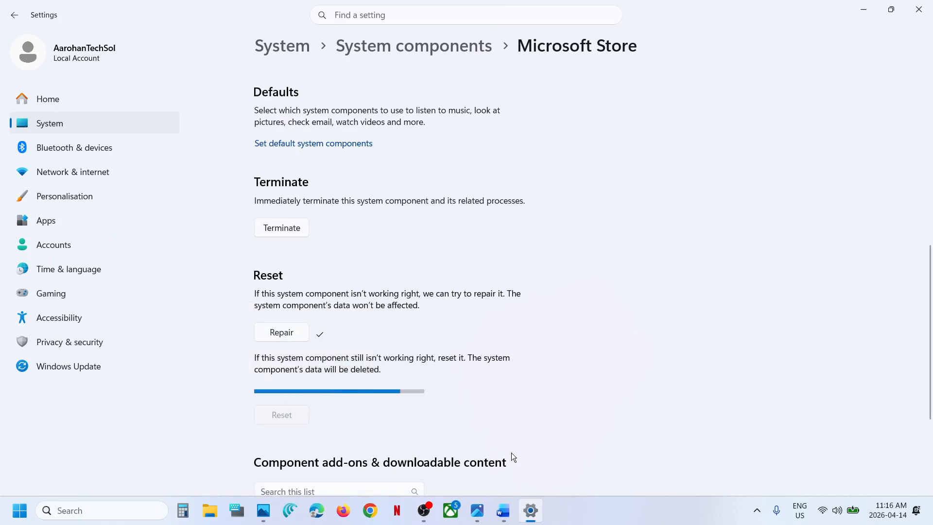
Read the cache folder path in the Word notes and open the user's profile folder under C:\Users in File Explorer.
{"action": "left_click", "coordinate": [496, 520]}
{"action": "scroll", "coordinate": [377, 335], "scroll_direction": "down", "scroll_amount": 3}
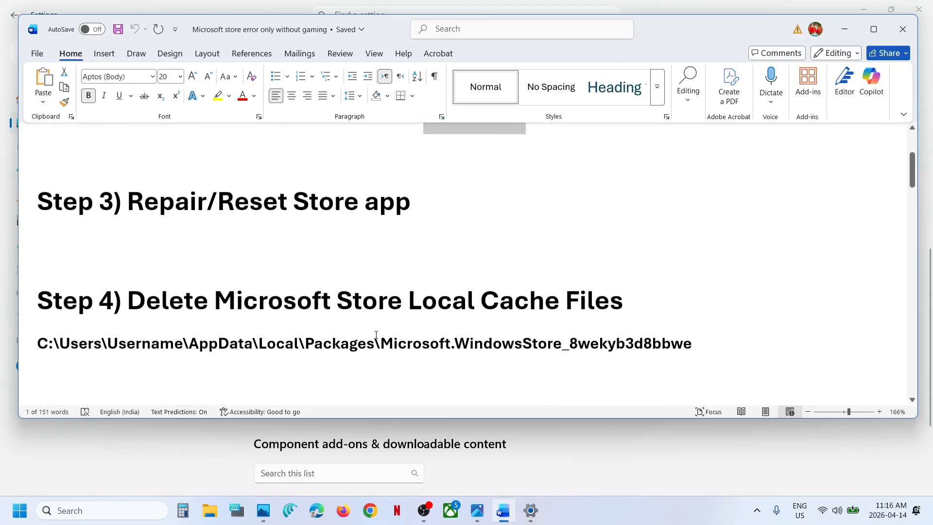
{"action": "left_click", "coordinate": [210, 510]}
{"action": "left_click", "coordinate": [64, 305]}
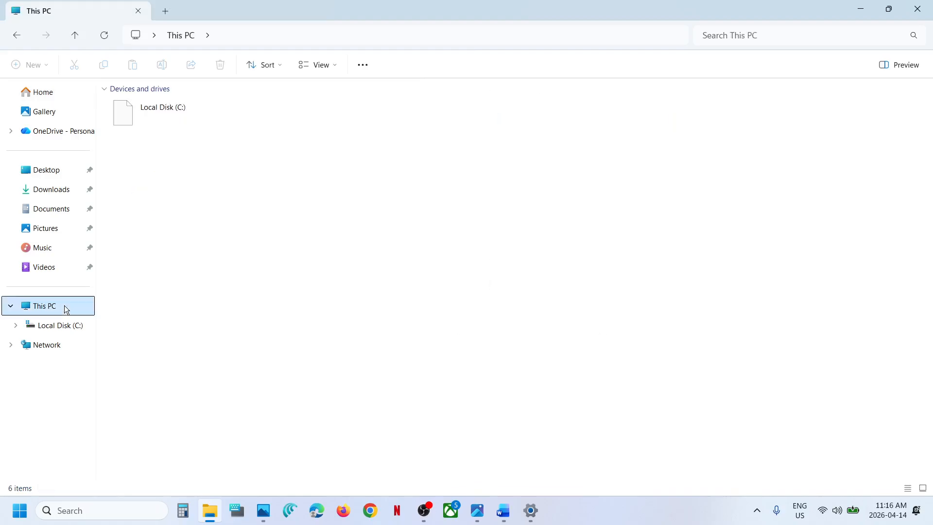
{"action": "double_click", "coordinate": [203, 119]}
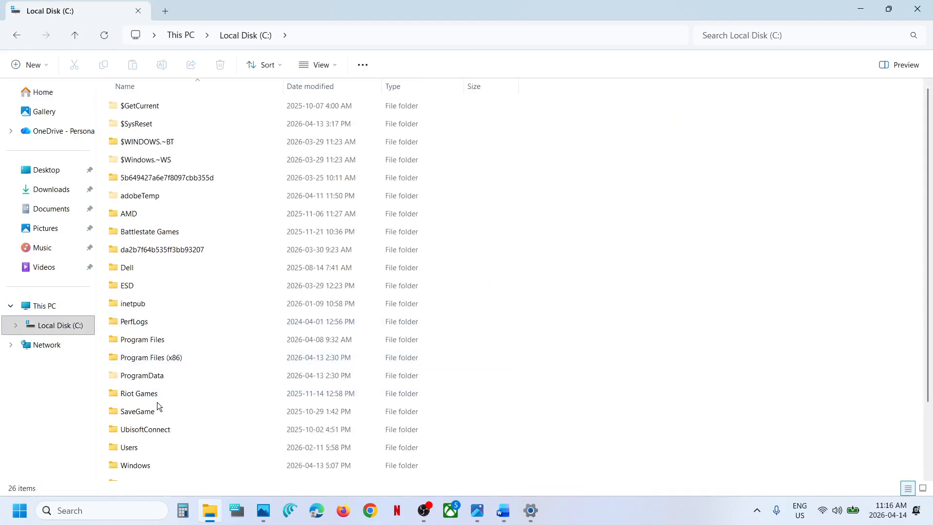
{"action": "left_click", "coordinate": [134, 448]}
{"action": "double_click", "coordinate": [153, 448]}
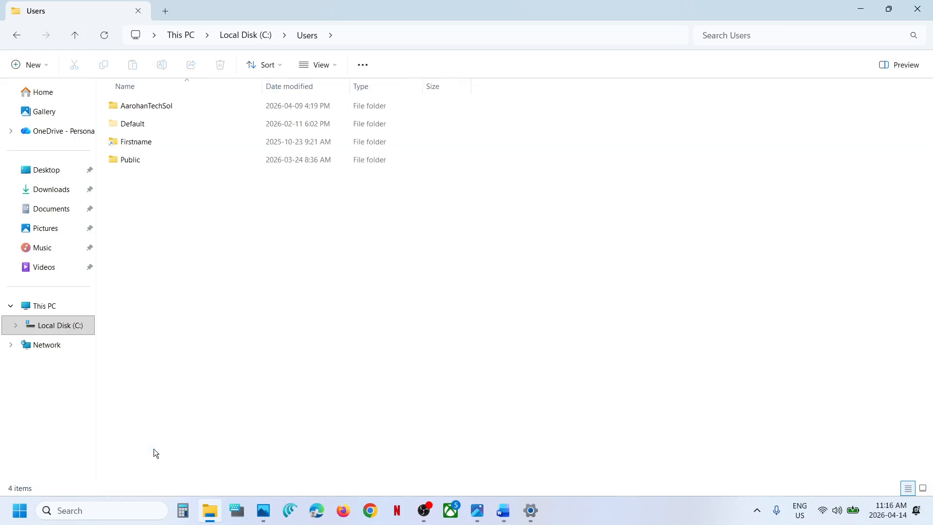
{"action": "left_click", "coordinate": [146, 108]}
{"action": "double_click", "coordinate": [159, 108]}
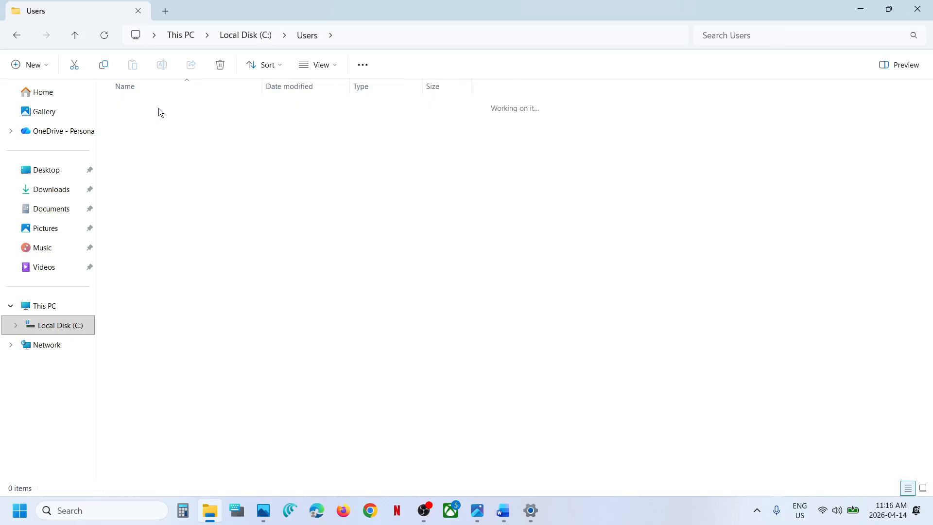
Check the Show view options for the hidden AppData folder and open AppData\Local\Packages.
{"action": "left_click", "coordinate": [146, 181]}
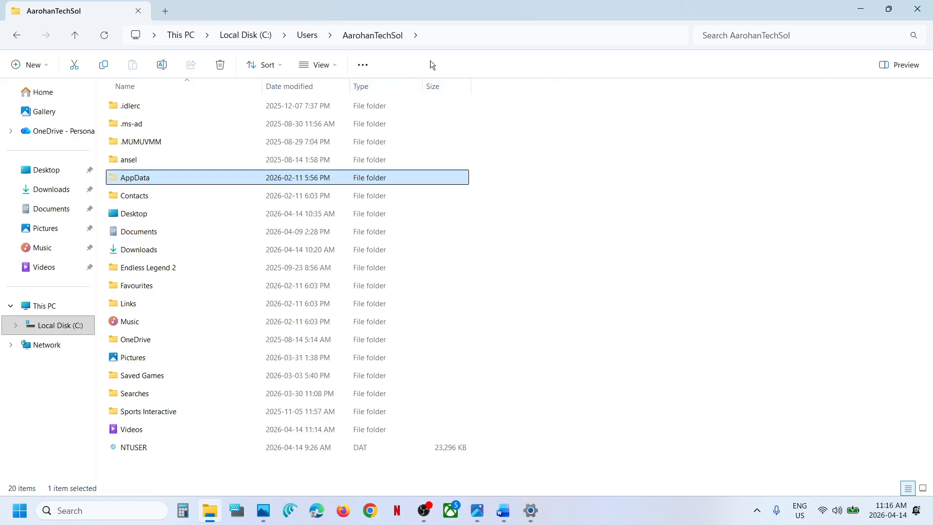
{"action": "left_click", "coordinate": [332, 62]}
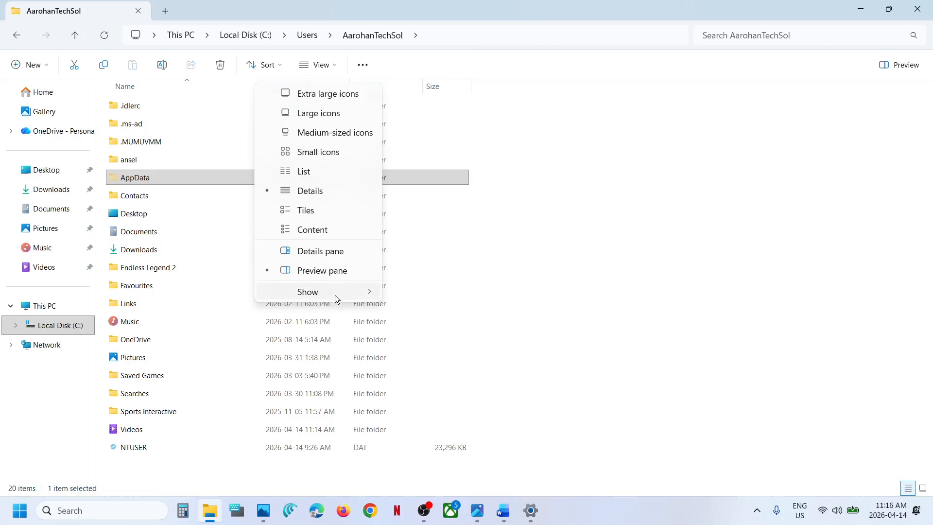
{"action": "mouse_move", "coordinate": [334, 294]}
{"action": "left_click", "coordinate": [141, 188]}
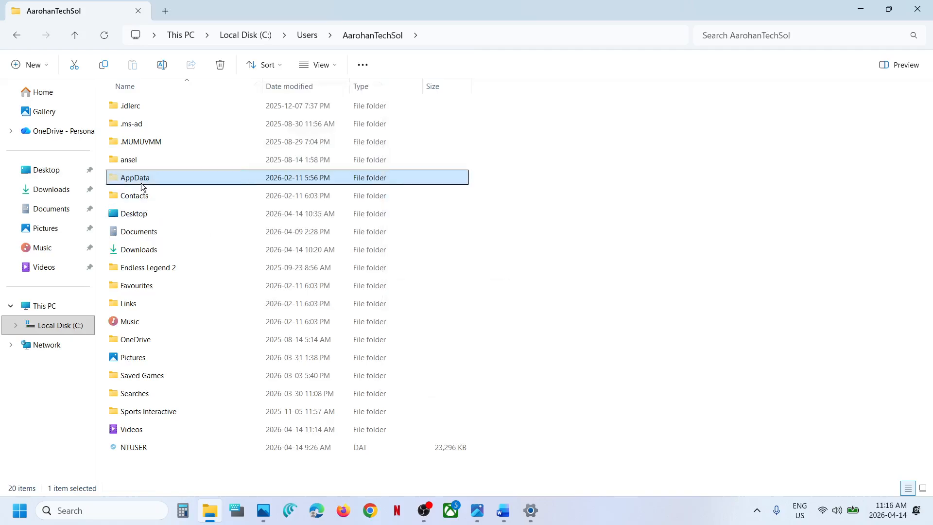
{"action": "double_click", "coordinate": [141, 180]}
{"action": "double_click", "coordinate": [136, 107]}
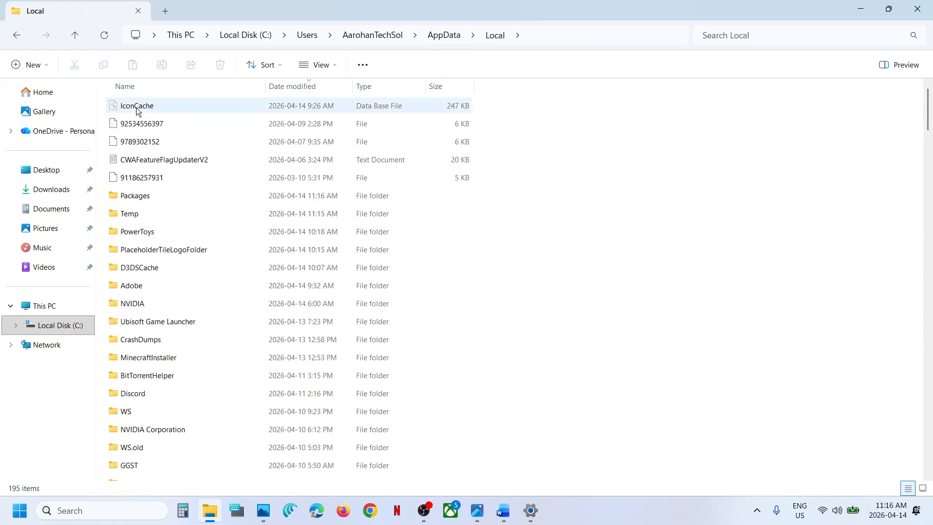
{"action": "left_click", "coordinate": [143, 197]}
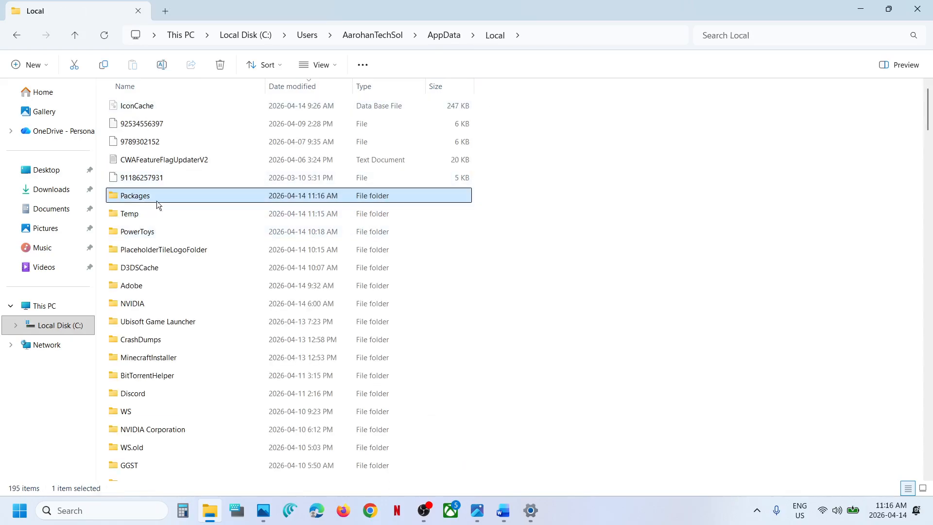
{"action": "double_click", "coordinate": [156, 201]}
Locate and select the Microsoft.WindowsStore_8wekyb3d8bbwe folder inside Packages.
{"action": "scroll", "coordinate": [225, 343], "scroll_direction": "down", "scroll_amount": 20}
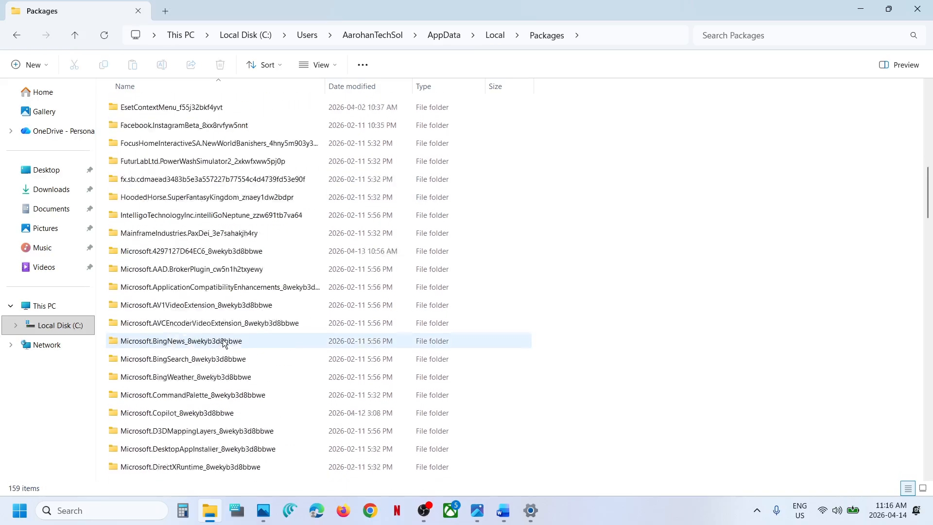
{"action": "scroll", "coordinate": [225, 344], "scroll_direction": "down", "scroll_amount": 5}
{"action": "scroll", "coordinate": [225, 343], "scroll_direction": "up", "scroll_amount": 7}
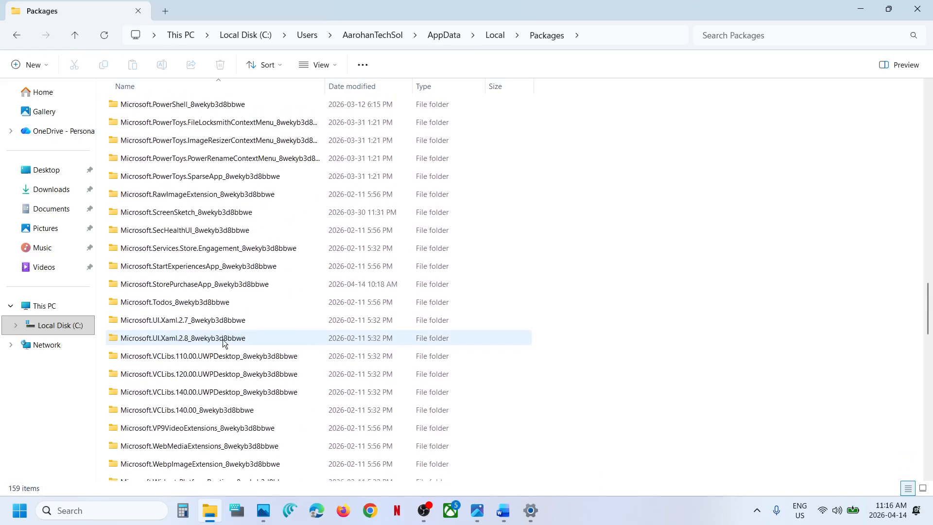
{"action": "scroll", "coordinate": [225, 344], "scroll_direction": "up", "scroll_amount": 4}
{"action": "scroll", "coordinate": [225, 343], "scroll_direction": "down", "scroll_amount": 9}
{"action": "scroll", "coordinate": [224, 344], "scroll_direction": "down", "scroll_amount": 11}
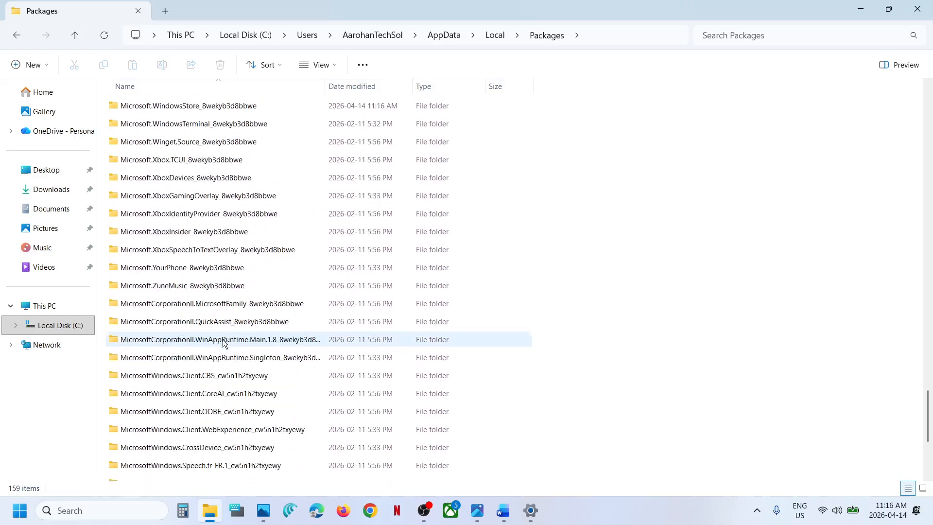
{"action": "left_click", "coordinate": [187, 194]}
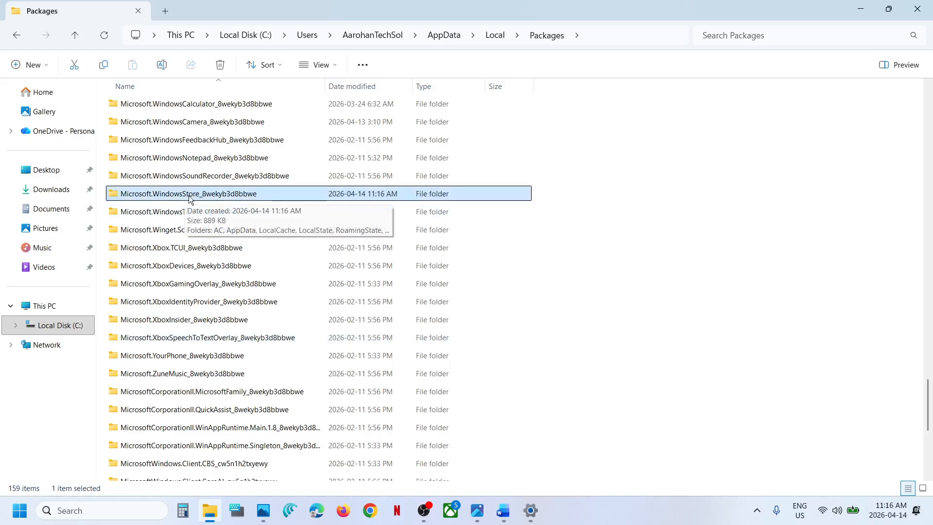
Open the Microsoft.WindowsStore_8wekyb3d8bbwe folder and delete the LocalCache folder inside it.
{"action": "double_click", "coordinate": [188, 195]}
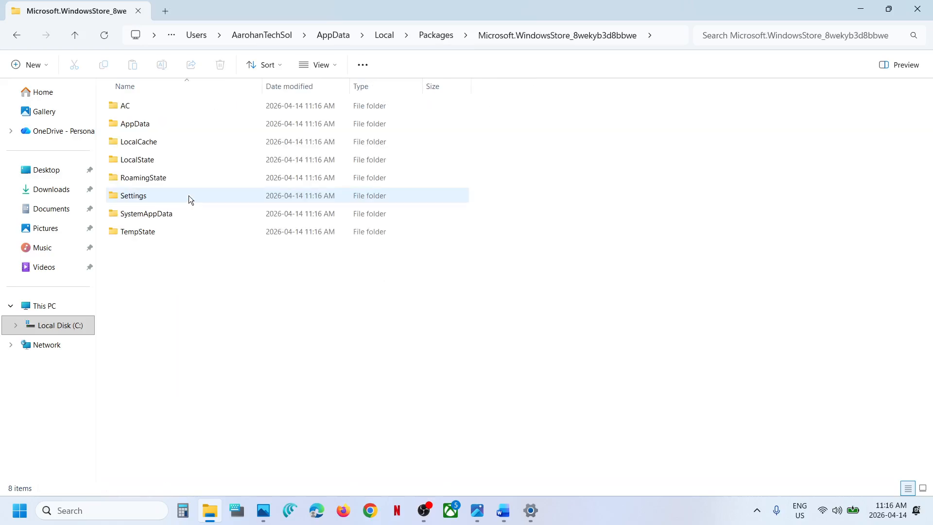
{"action": "left_click", "coordinate": [138, 143]}
{"action": "right_click", "coordinate": [137, 142]}
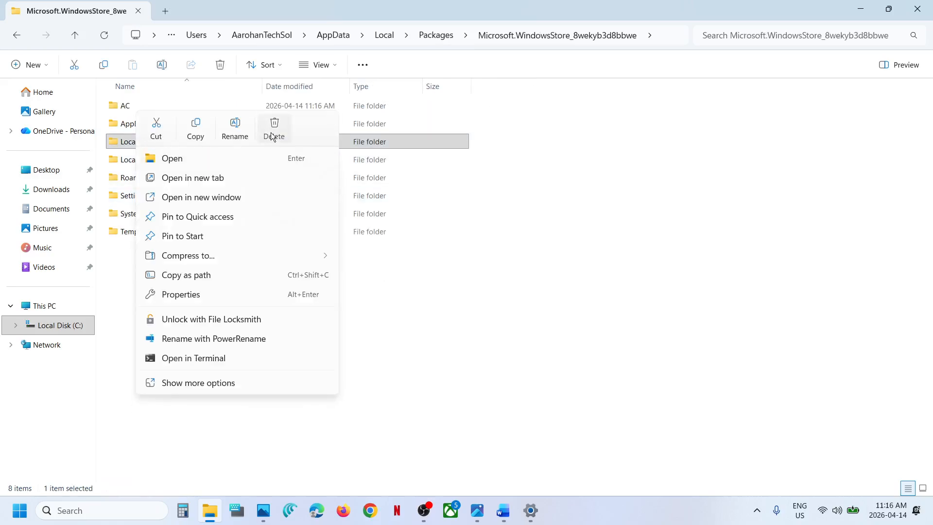
{"action": "left_click", "coordinate": [272, 136]}
Read Step 5 in the Word notes, then search Windows for "services" and open the Services console.
{"action": "left_click", "coordinate": [508, 520]}
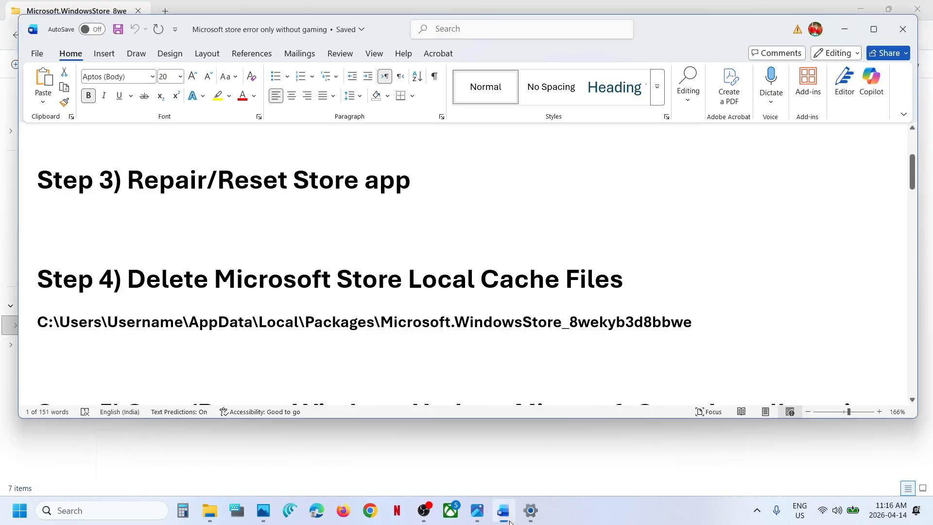
{"action": "scroll", "coordinate": [334, 335], "scroll_direction": "down", "scroll_amount": 4}
{"action": "scroll", "coordinate": [334, 334], "scroll_direction": "up", "scroll_amount": 1}
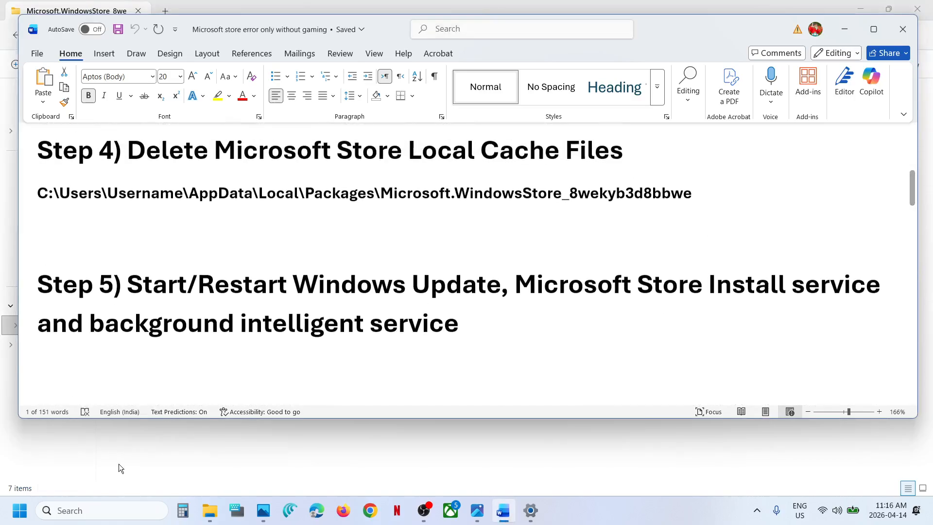
{"action": "left_click", "coordinate": [95, 511]}
{"action": "type", "text": "services"}
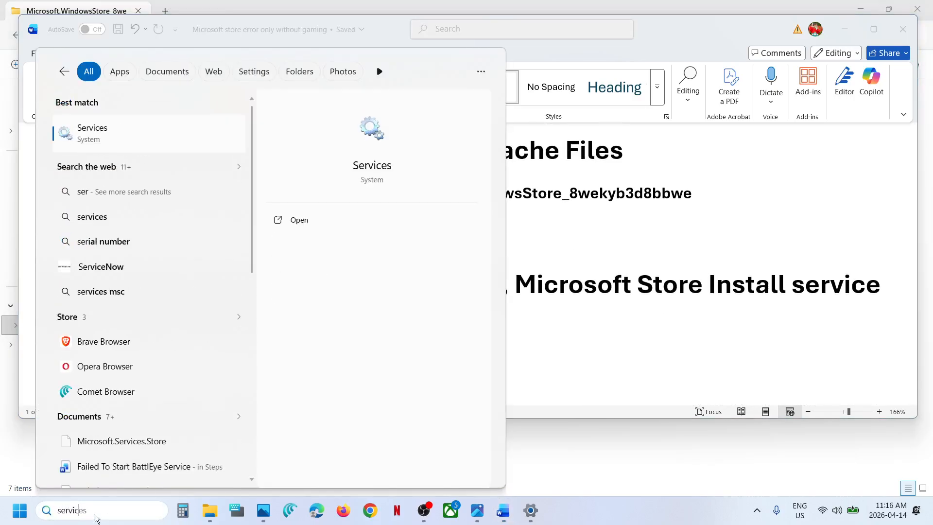
{"action": "key", "text": "Return"}
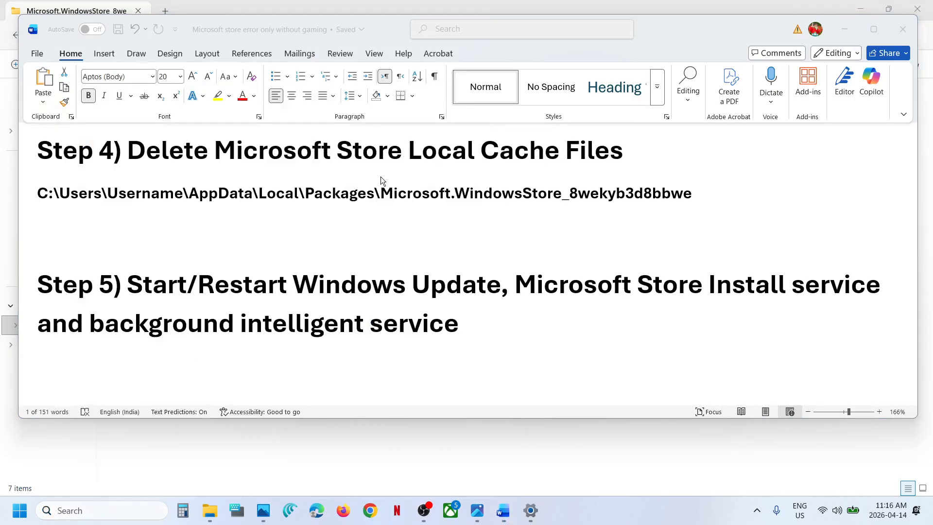
Set the Microsoft Store Install Service's startup type to Automatic, apply it and restart the service.
{"action": "left_click", "coordinate": [354, 324]}
{"action": "key", "text": "m"}
{"action": "key", "text": "i"}
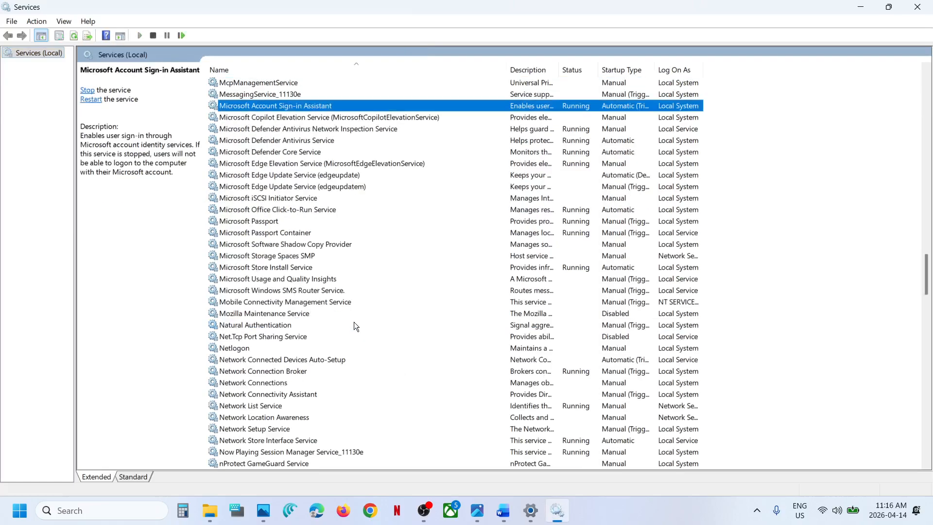
{"action": "left_click", "coordinate": [282, 268]}
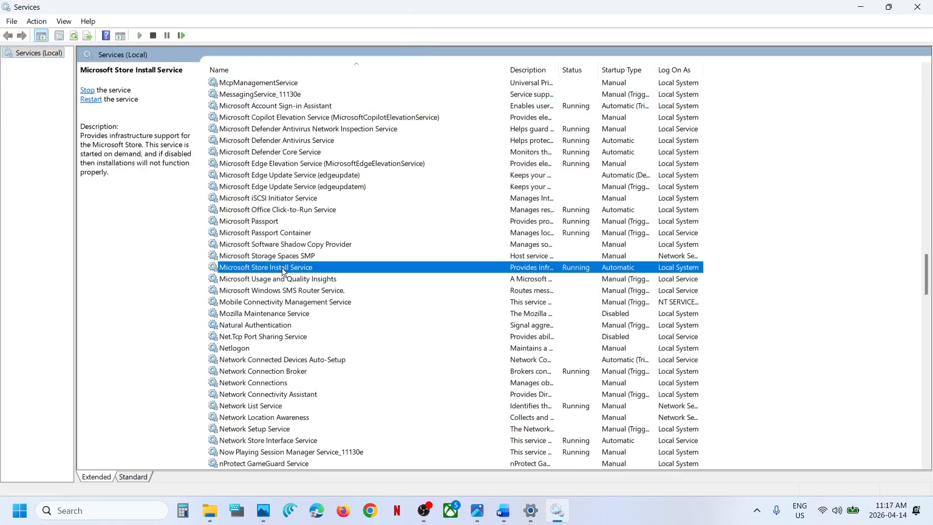
{"action": "double_click", "coordinate": [328, 267]}
{"action": "left_click", "coordinate": [452, 236]}
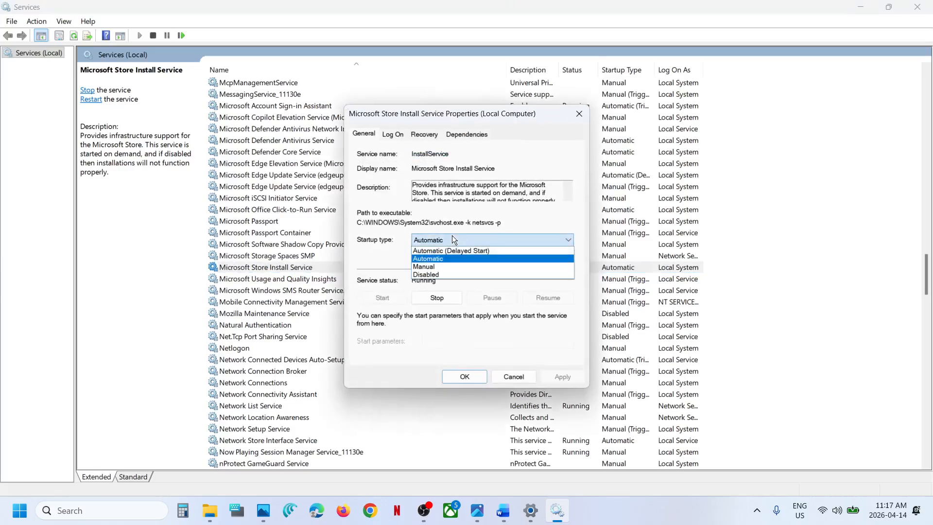
{"action": "left_click", "coordinate": [450, 257]}
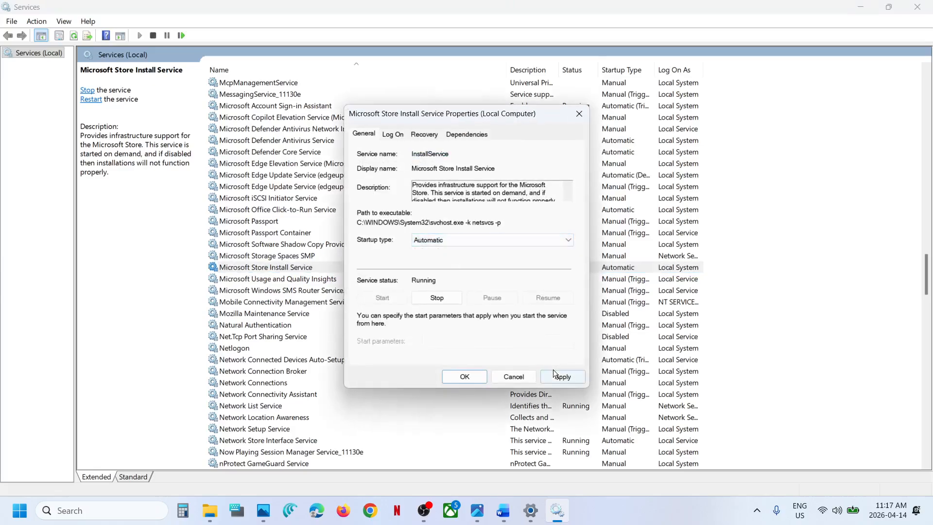
{"action": "left_click", "coordinate": [556, 373]}
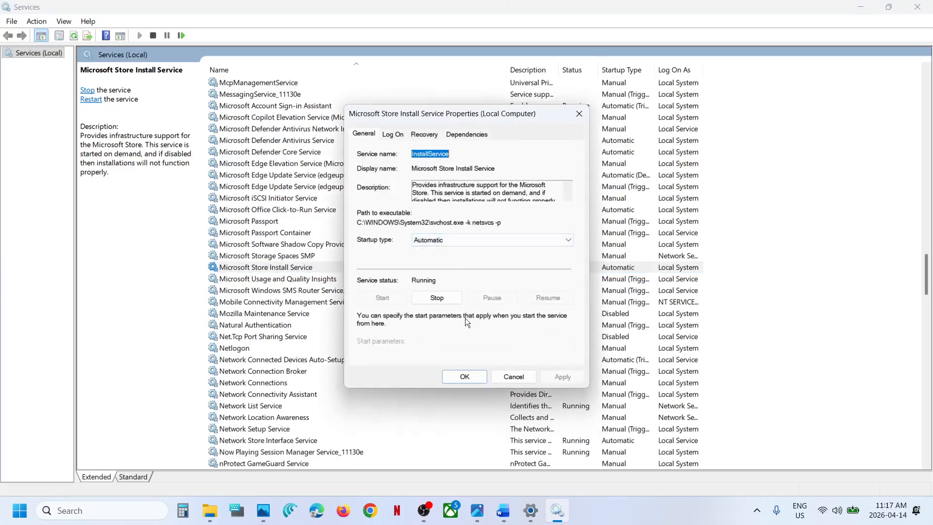
{"action": "left_click", "coordinate": [460, 377]}
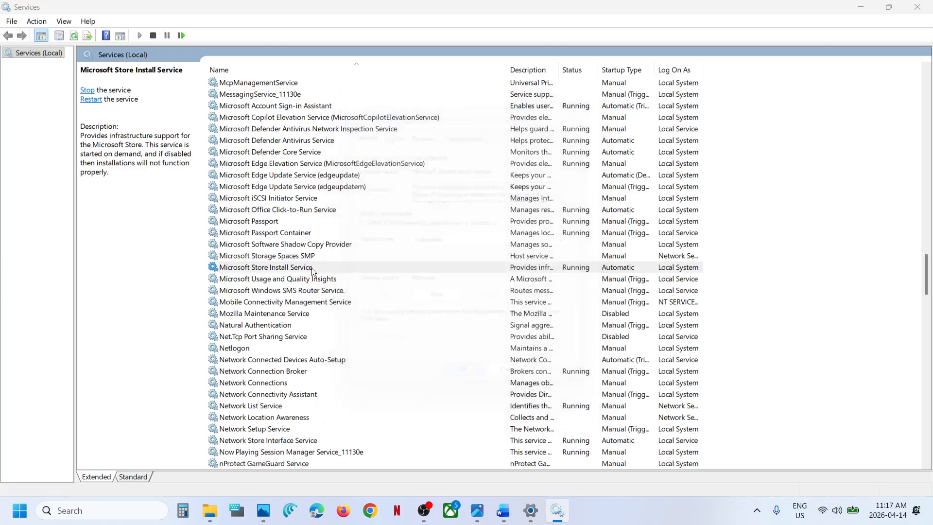
{"action": "right_click", "coordinate": [273, 267]}
{"action": "left_click", "coordinate": [319, 329]}
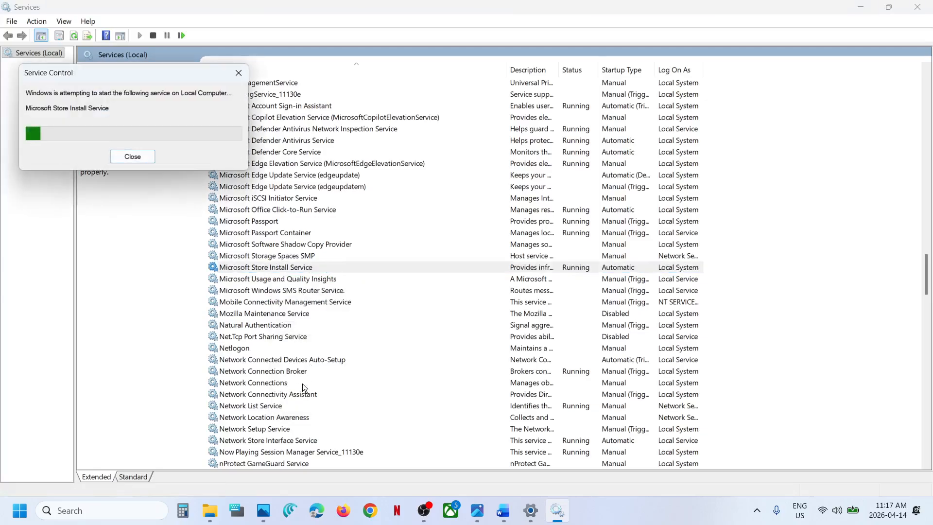
Set the Windows Update service's startup type to Automatic, apply it and restart the service.
{"action": "key", "text": "w"}
{"action": "scroll", "coordinate": [302, 383], "scroll_direction": "down", "scroll_amount": 7}
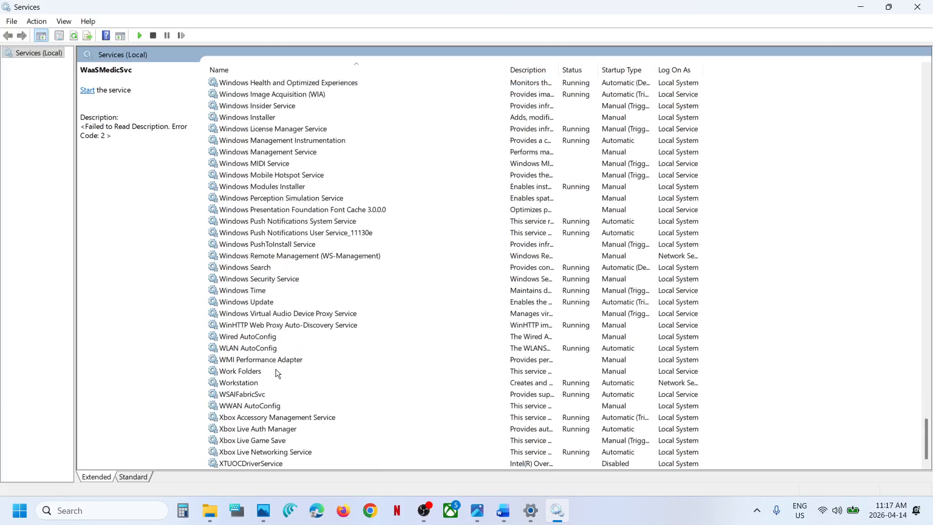
{"action": "left_click", "coordinate": [262, 301]}
{"action": "double_click", "coordinate": [290, 303]}
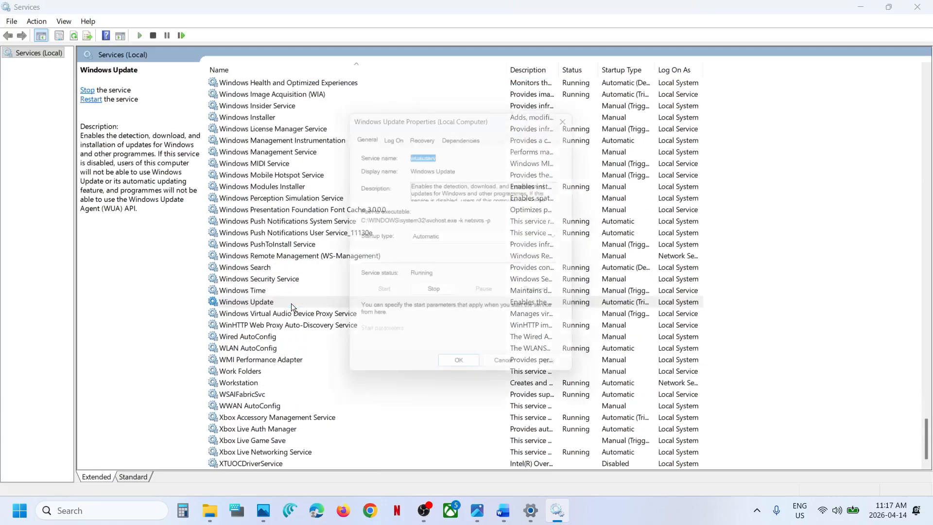
{"action": "left_click", "coordinate": [427, 241]}
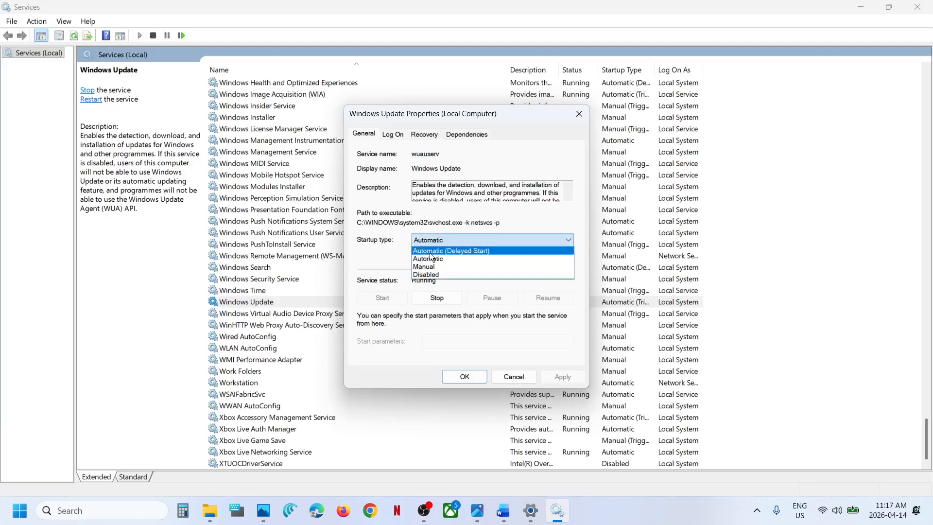
{"action": "left_click", "coordinate": [429, 258]}
{"action": "left_click", "coordinate": [555, 377]}
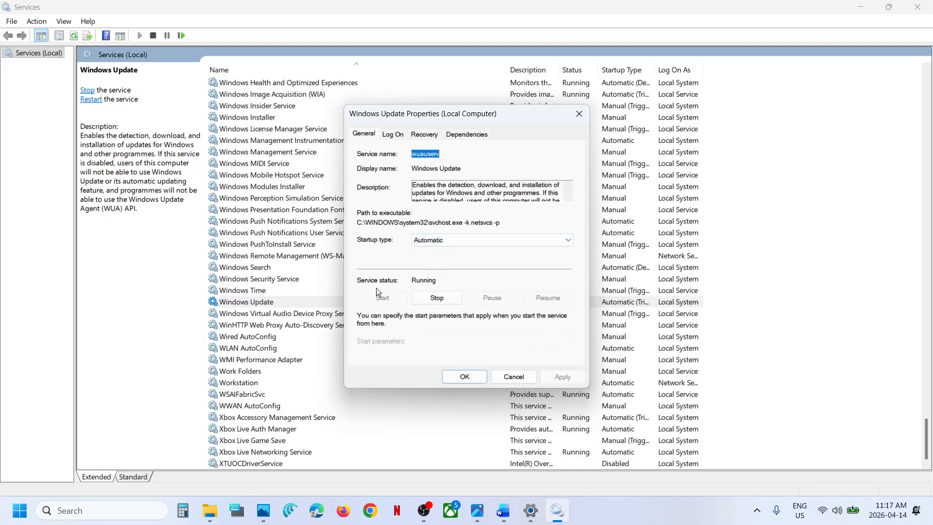
{"action": "left_click", "coordinate": [464, 376]}
{"action": "right_click", "coordinate": [285, 301]}
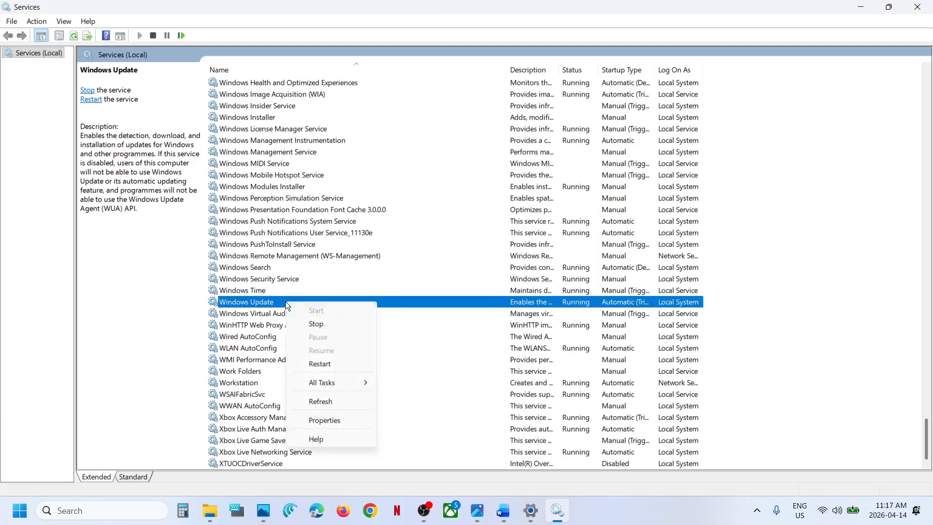
{"action": "left_click", "coordinate": [330, 365]}
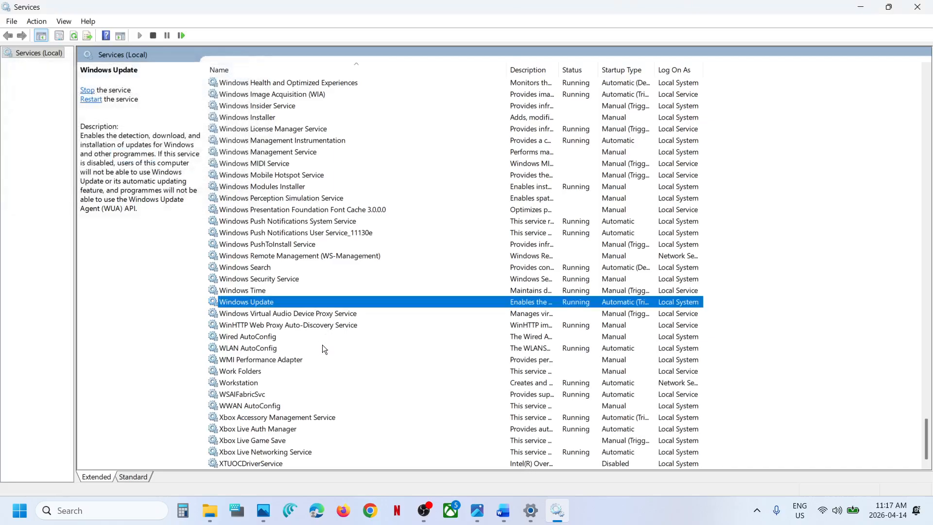
Set the Background Intelligent Transfer Service's startup type to Automatic, then start and restart the service.
{"action": "key", "text": "b"}
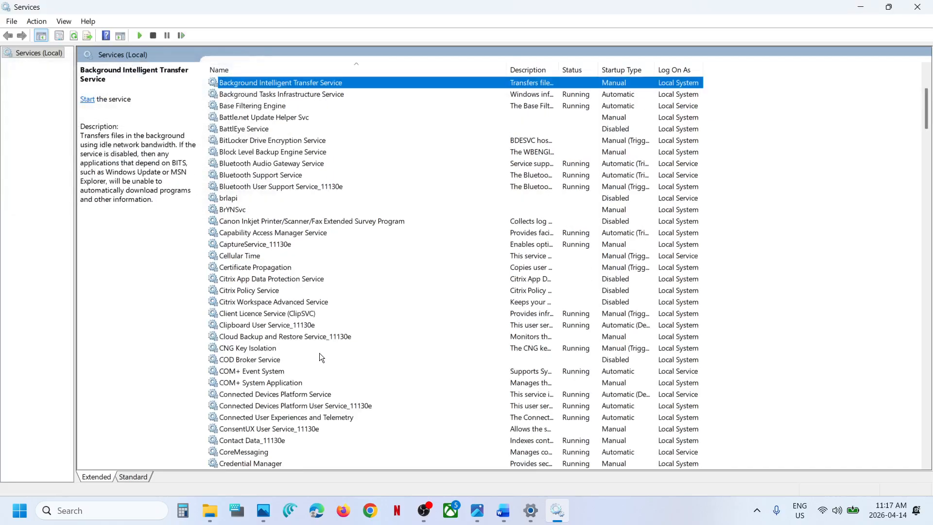
{"action": "double_click", "coordinate": [346, 83]}
{"action": "left_click", "coordinate": [461, 239]}
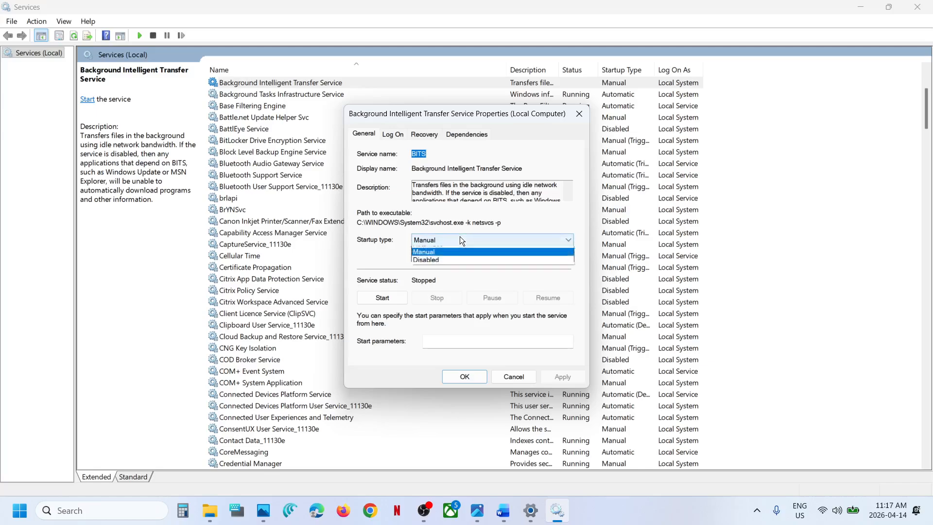
{"action": "left_click", "coordinate": [452, 261]}
{"action": "left_click", "coordinate": [558, 377]}
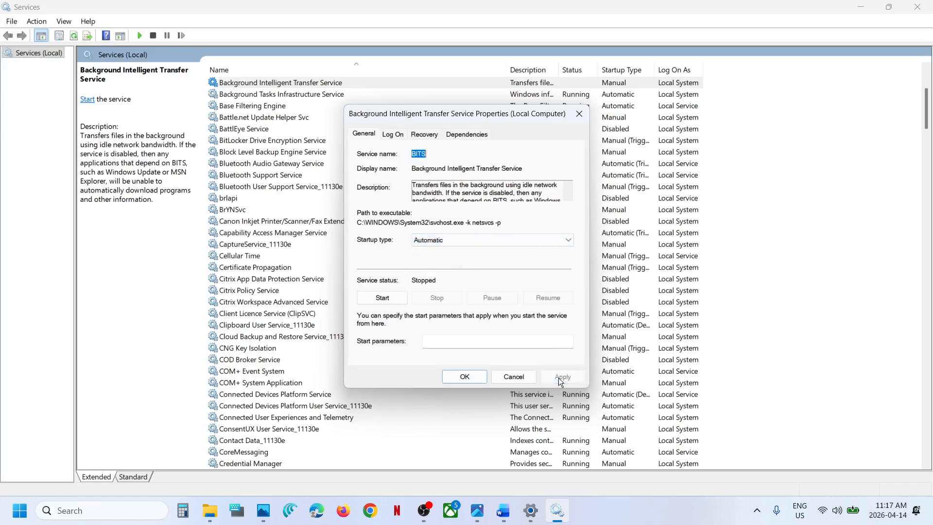
{"action": "left_click", "coordinate": [388, 297]}
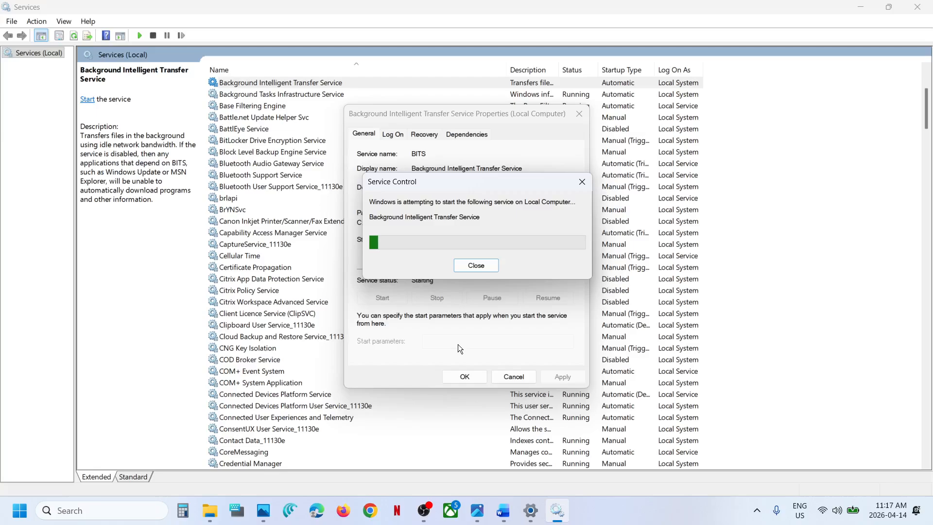
{"action": "left_click", "coordinate": [465, 376]}
{"action": "right_click", "coordinate": [278, 83]}
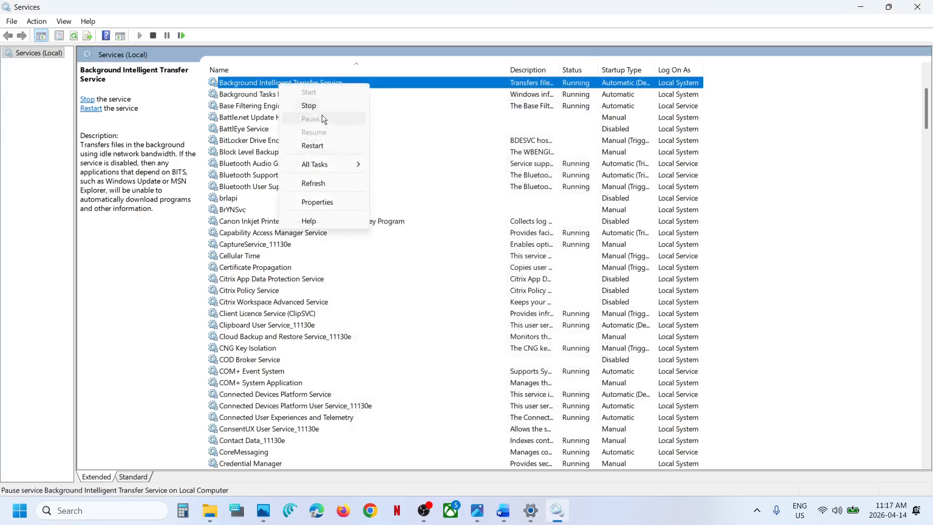
{"action": "left_click", "coordinate": [322, 146]}
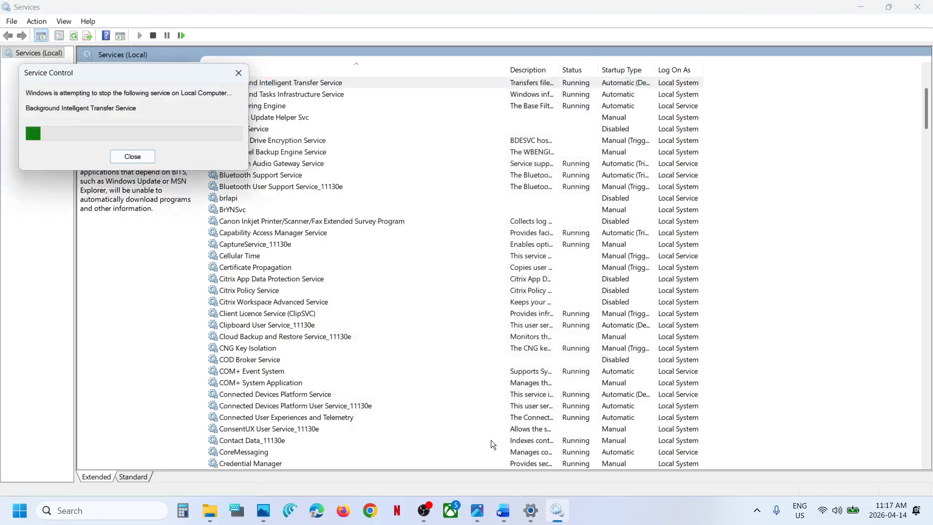
Copy the Step 6 command from the Word notes: Get-AppxPackage -AllUsers| Foreach {Add-AppxPackage -DisableDevelopmentMode -Register “$($_.InstallLocation)\AppXManifest.xml”}.
{"action": "left_click", "coordinate": [503, 510]}
{"action": "scroll", "coordinate": [385, 330], "scroll_direction": "down", "scroll_amount": 3}
{"action": "left_click_drag", "start_coordinate": [563, 338], "coordinate": [61, 253]}
{"action": "right_click", "coordinate": [60, 253]}
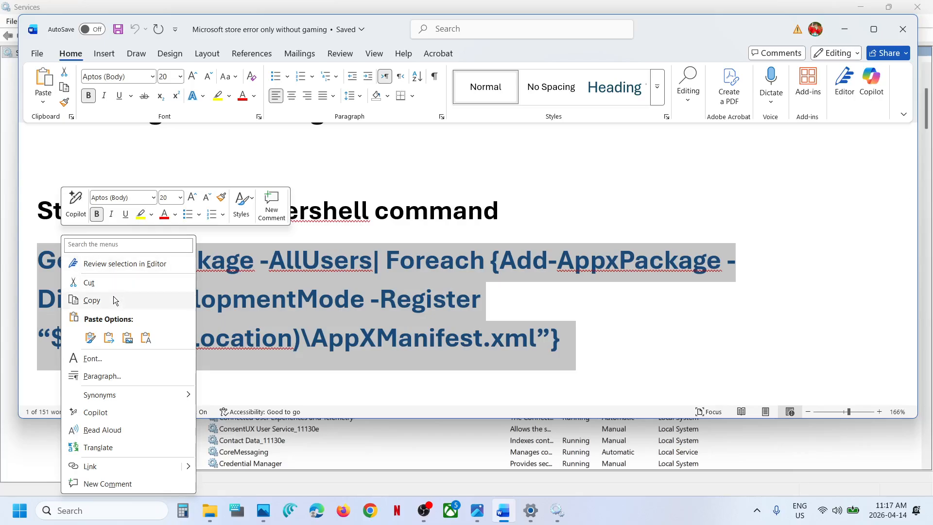
{"action": "left_click", "coordinate": [91, 300]}
Open Windows PowerShell as administrator and run the copied Get-AppxPackage re-registration command in it.
{"action": "left_click", "coordinate": [93, 515]}
{"action": "type", "text": "powershell"}
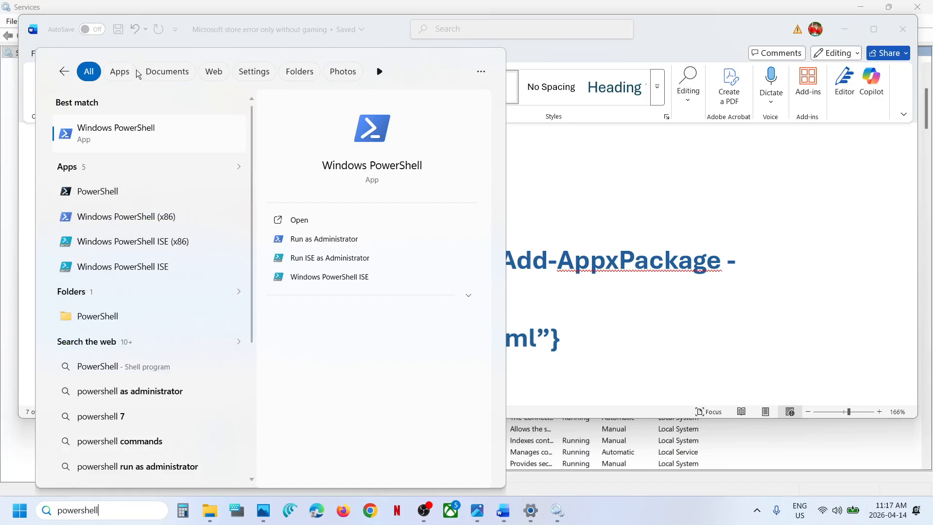
{"action": "right_click", "coordinate": [118, 135]}
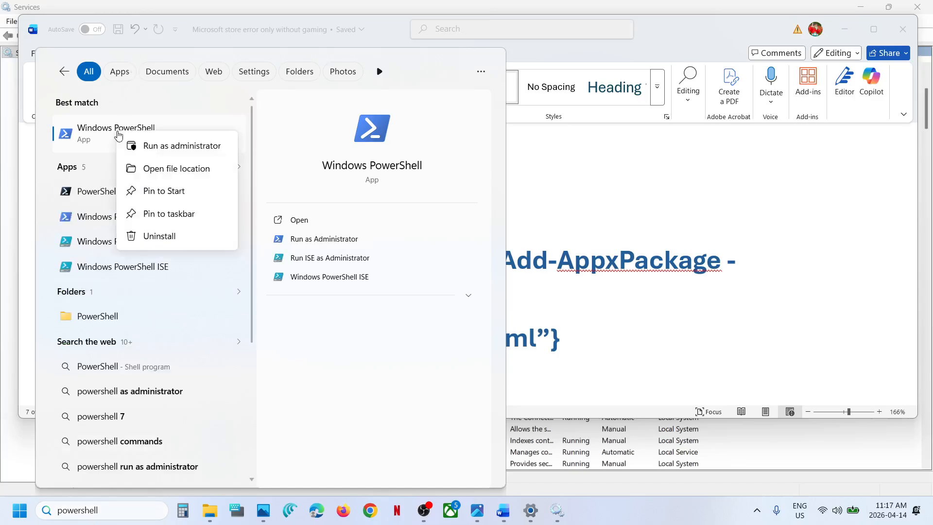
{"action": "left_click", "coordinate": [168, 147]}
{"action": "left_click", "coordinate": [425, 350]}
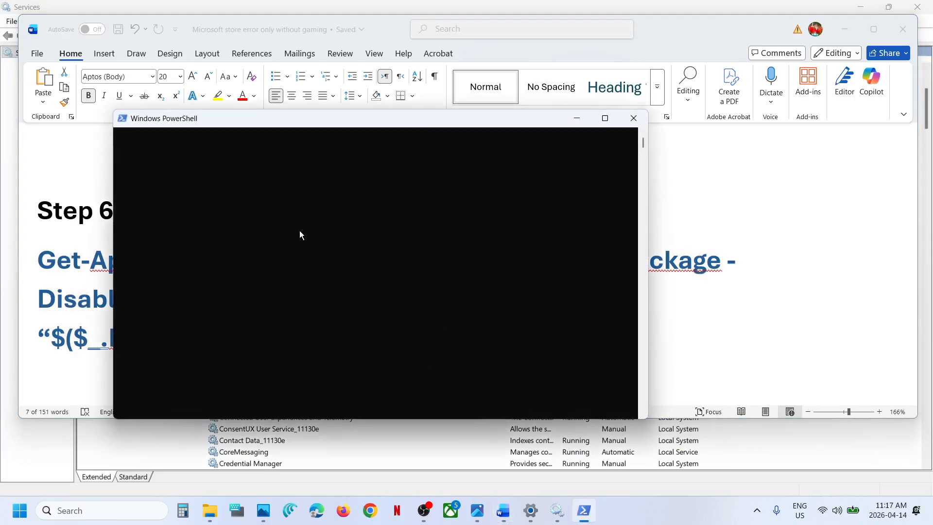
{"action": "right_click", "coordinate": [344, 234]}
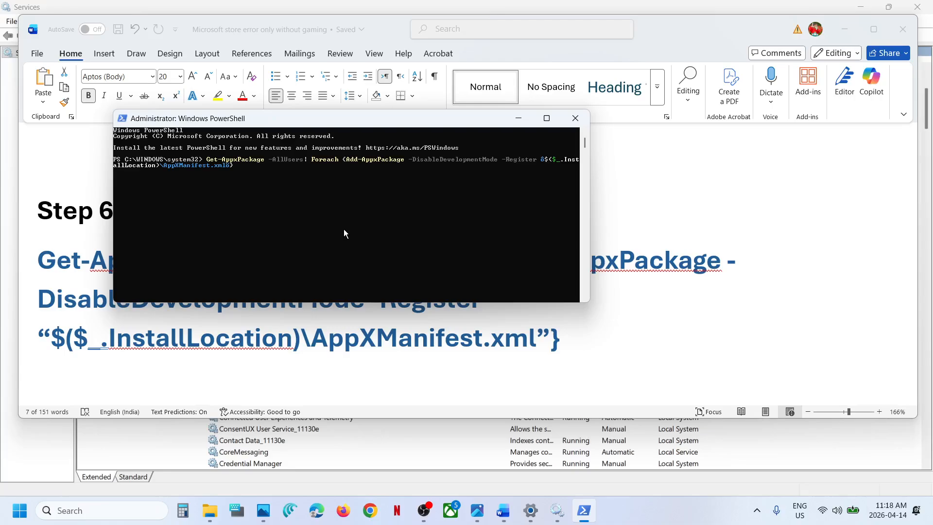
{"action": "key", "text": "Return"}
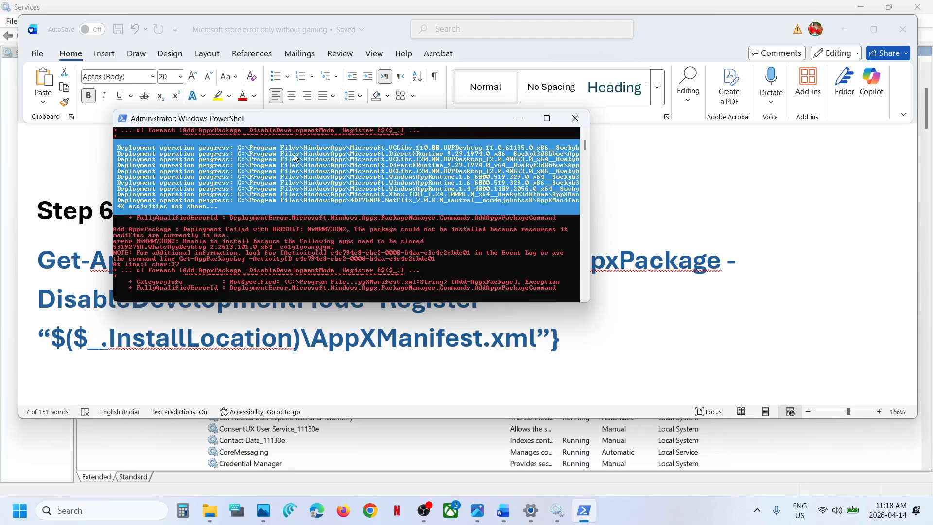
Read Step 7 in the Word notes, then open Microsoft Store and show Updates & downloads in a maximized window.
{"action": "left_click", "coordinate": [642, 306]}
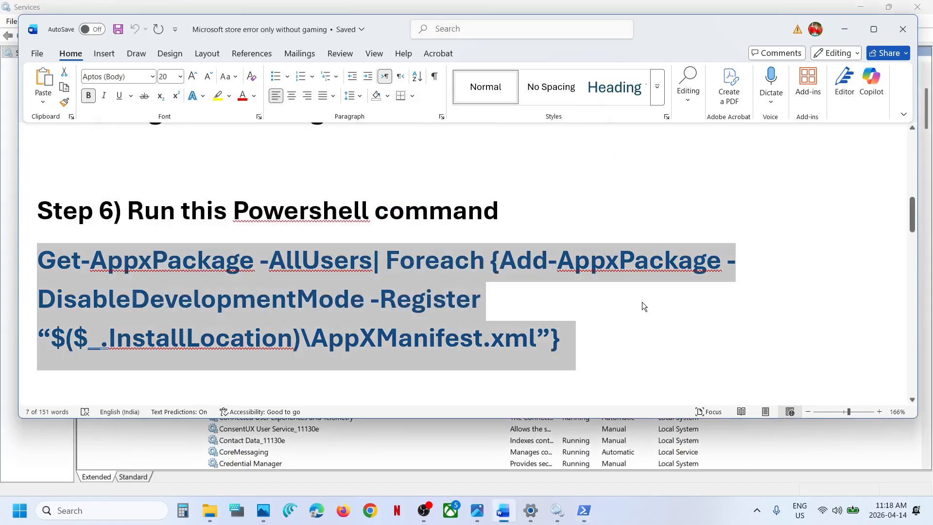
{"action": "scroll", "coordinate": [220, 366], "scroll_direction": "down", "scroll_amount": 3}
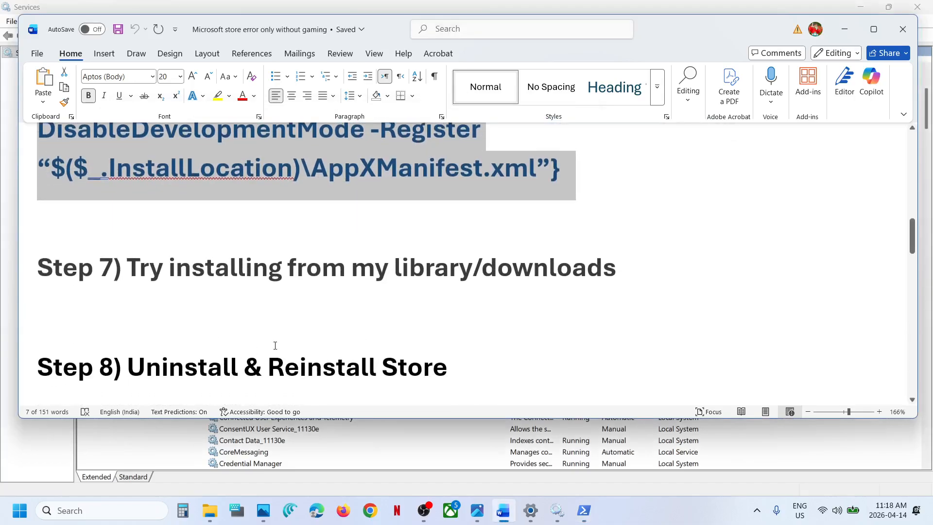
{"action": "scroll", "coordinate": [275, 345], "scroll_direction": "up", "scroll_amount": 1}
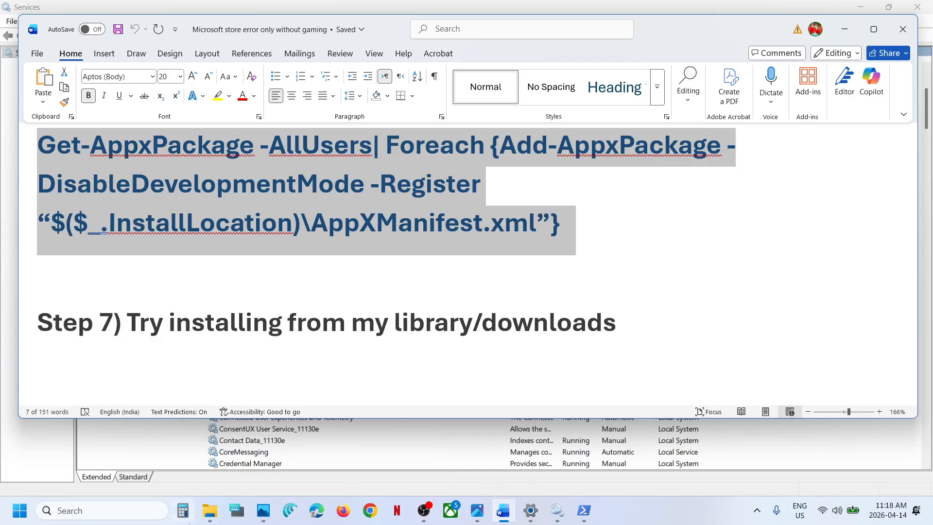
{"action": "left_click", "coordinate": [102, 510]}
{"action": "type", "text": "store"}
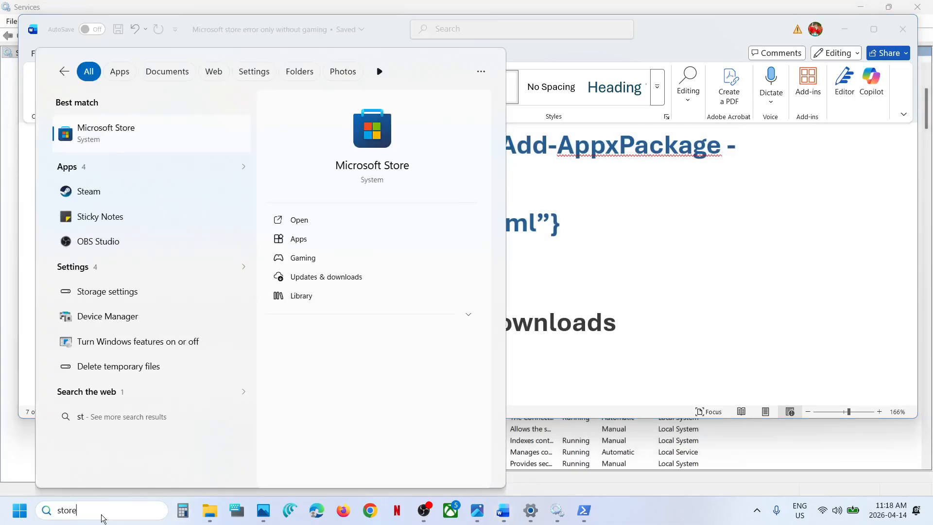
{"action": "key", "text": "Return"}
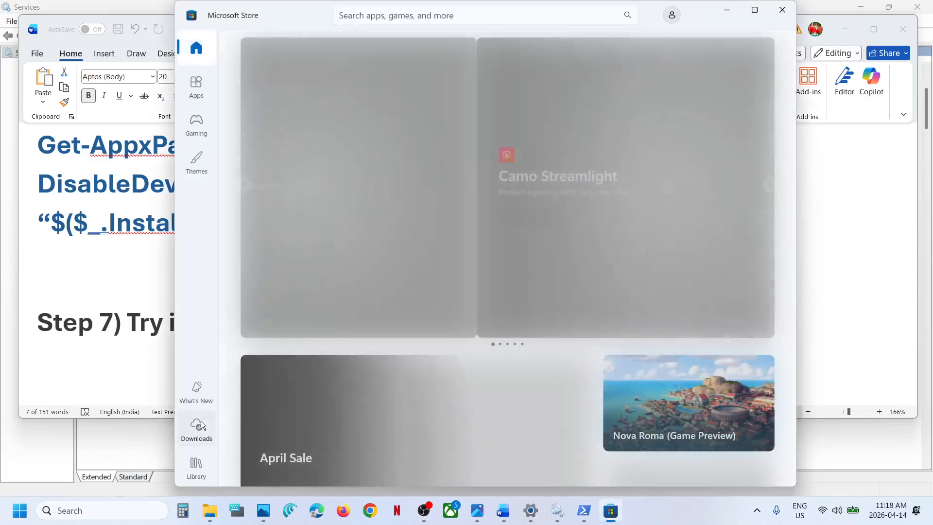
{"action": "left_click", "coordinate": [200, 421]}
{"action": "left_click", "coordinate": [754, 10]}
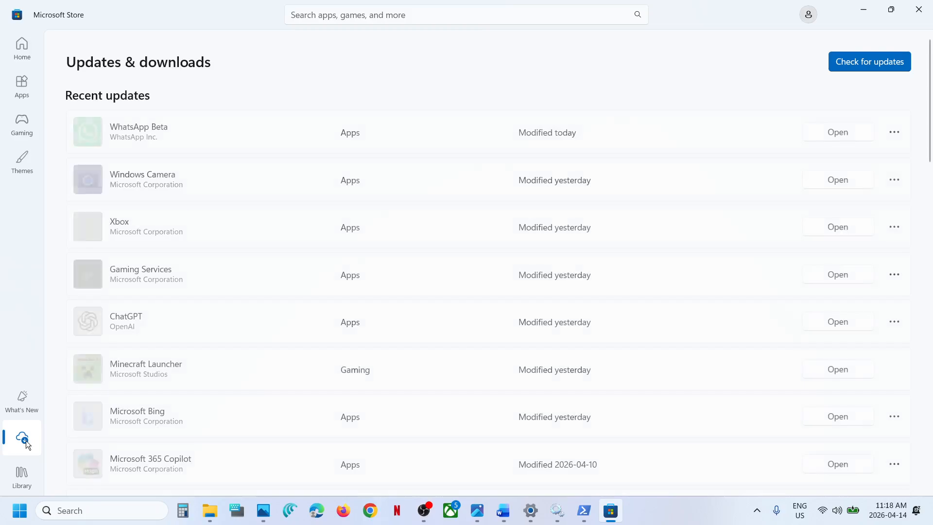
Look through the Microsoft Store Library and Updates & downloads pages for apps to install.
{"action": "left_click", "coordinate": [26, 443]}
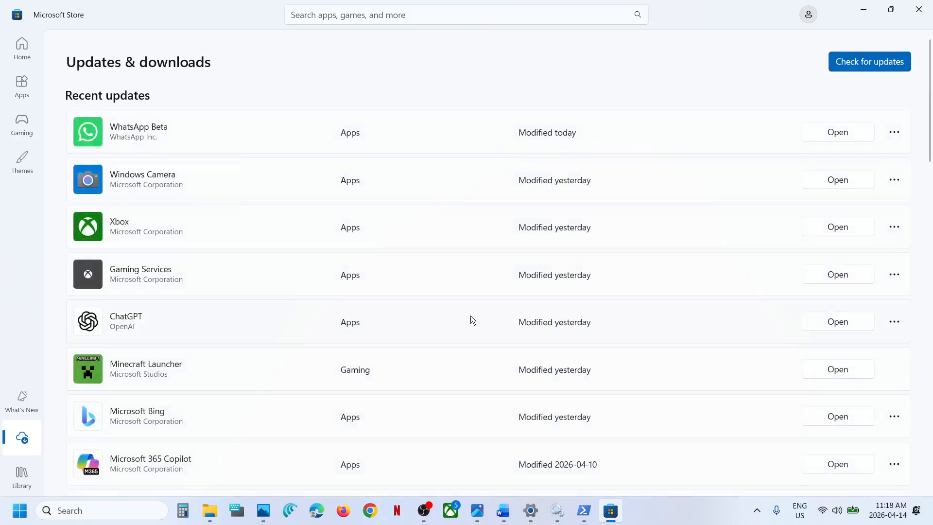
{"action": "left_click", "coordinate": [24, 483]}
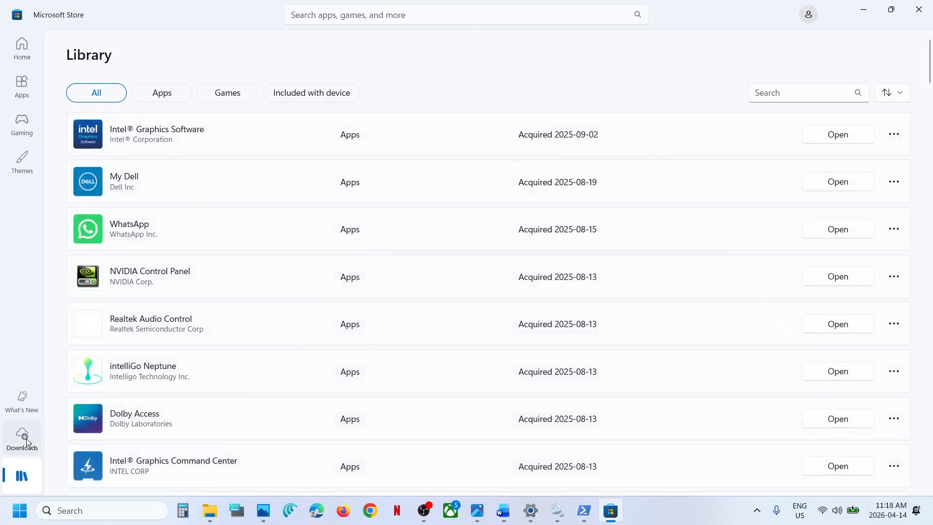
{"action": "left_click", "coordinate": [27, 440]}
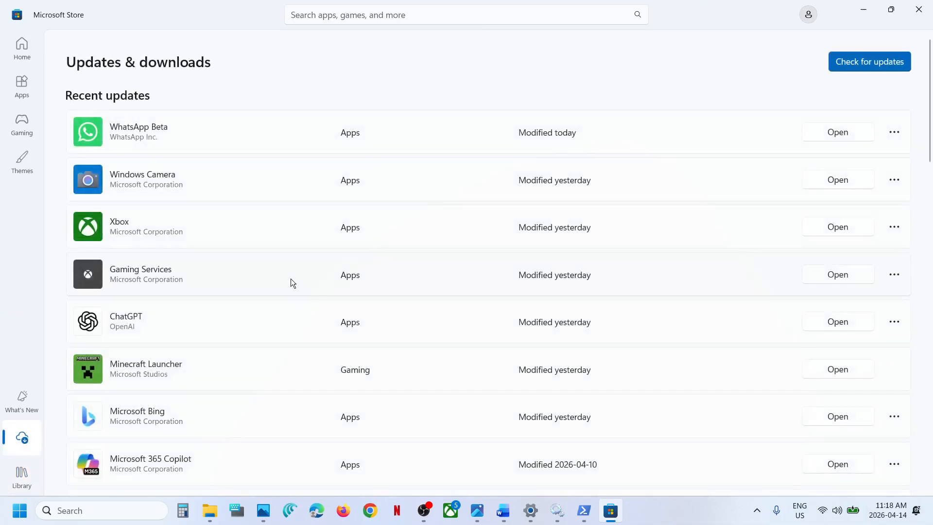
Switch to the Word notes and copy the Step 8 command Get-AppxPackage -allusers *WindowsStore* | Remove-AppxPackage.
{"action": "left_click", "coordinate": [503, 510]}
{"action": "scroll", "coordinate": [353, 310], "scroll_direction": "down", "scroll_amount": 5}
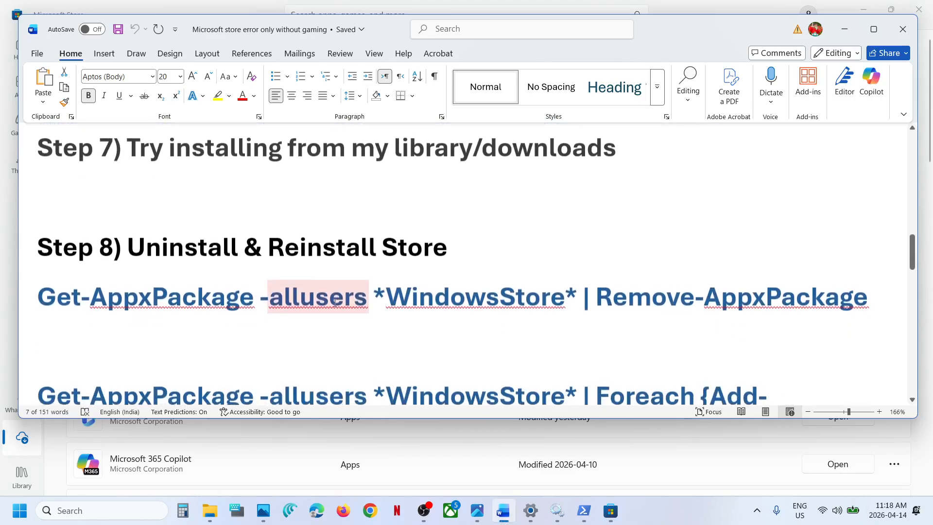
{"action": "scroll", "coordinate": [478, 292], "scroll_direction": "down", "scroll_amount": 2}
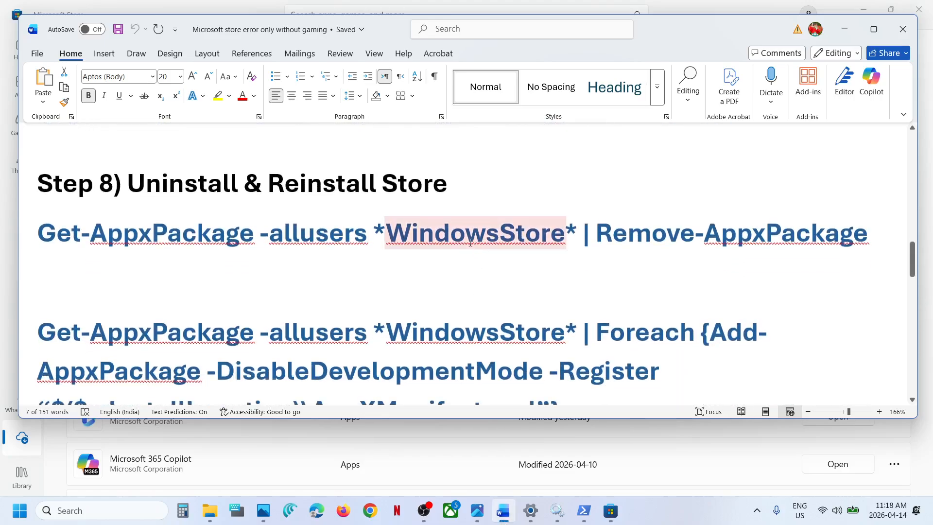
{"action": "scroll", "coordinate": [471, 243], "scroll_direction": "down", "scroll_amount": 1}
{"action": "triple_click", "coordinate": [442, 203]}
{"action": "right_click", "coordinate": [442, 203]}
{"action": "left_click", "coordinate": [484, 269]}
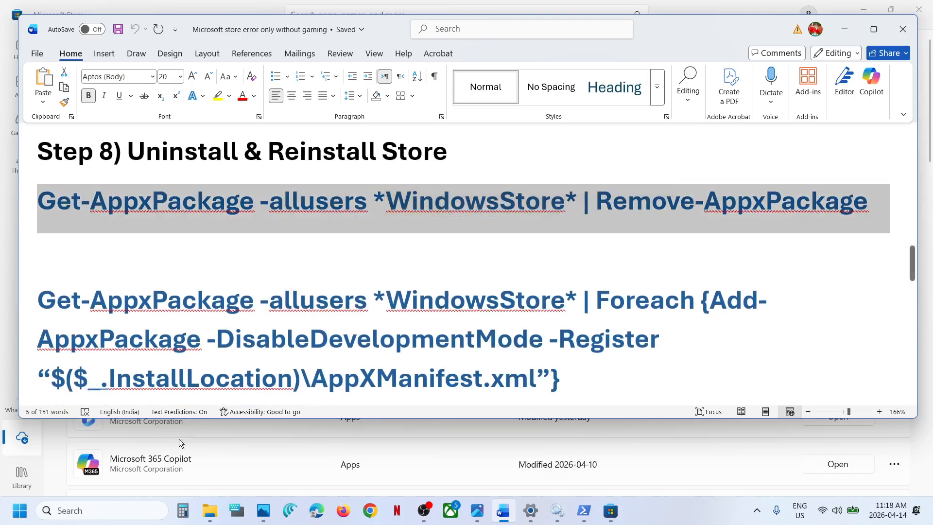
Open Windows PowerShell as administrator and run the copied Remove-AppxPackage command to uninstall the Store.
{"action": "left_click", "coordinate": [107, 509]}
{"action": "type", "text": "powe"}
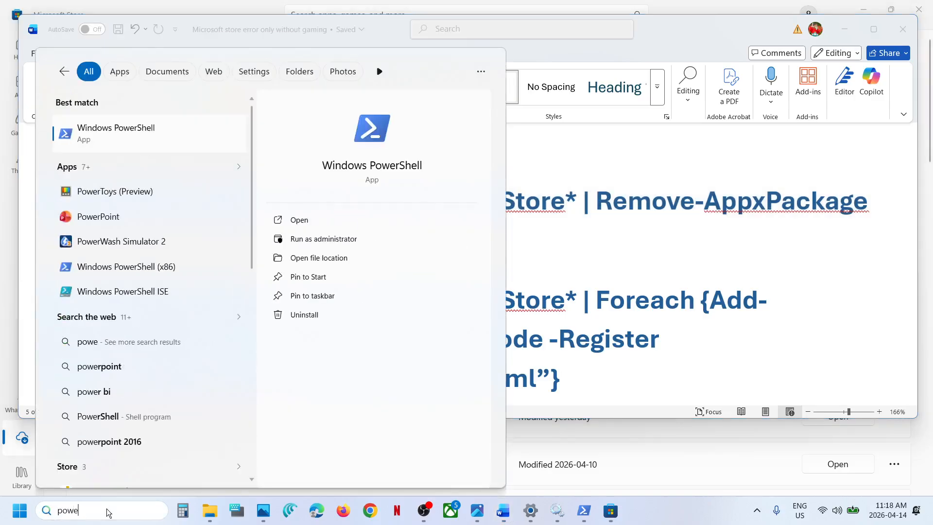
{"action": "type", "text": "rshell"}
{"action": "right_click", "coordinate": [147, 140]}
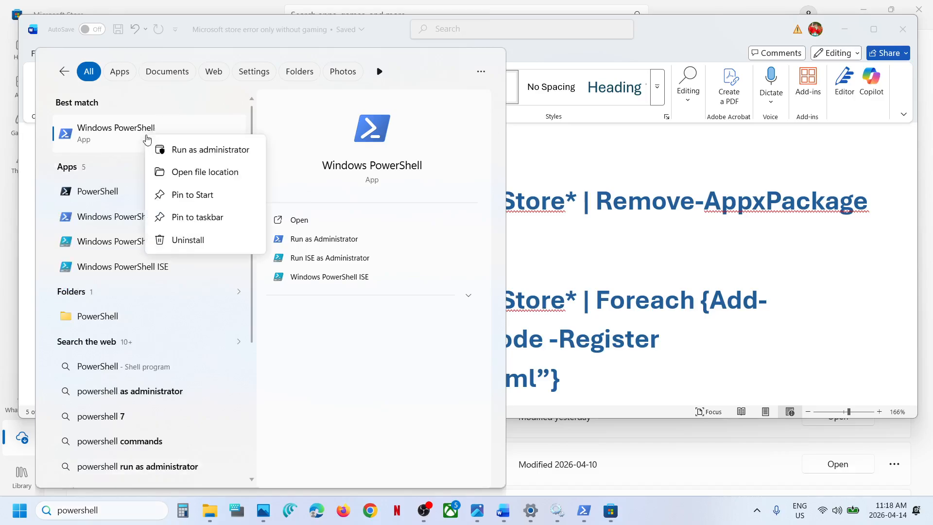
{"action": "left_click", "coordinate": [227, 148]}
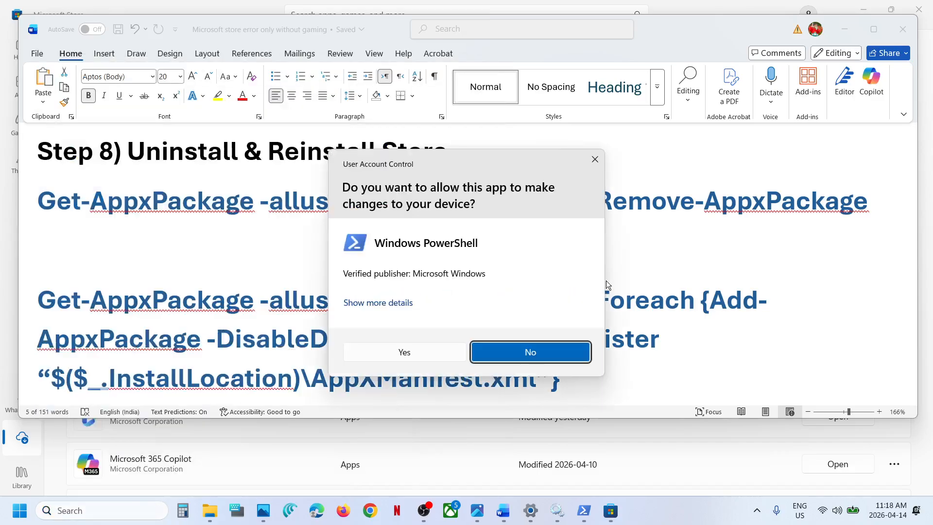
{"action": "left_click", "coordinate": [454, 354]}
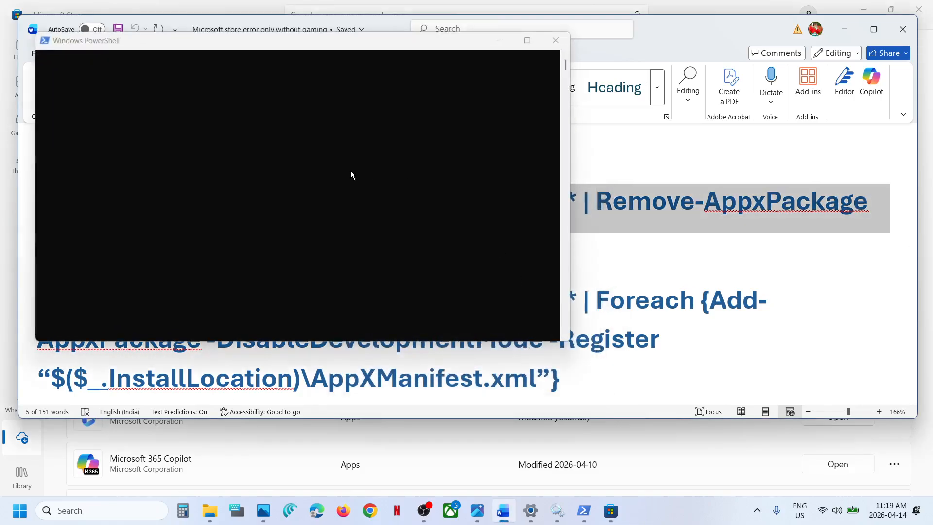
{"action": "right_click", "coordinate": [270, 147]}
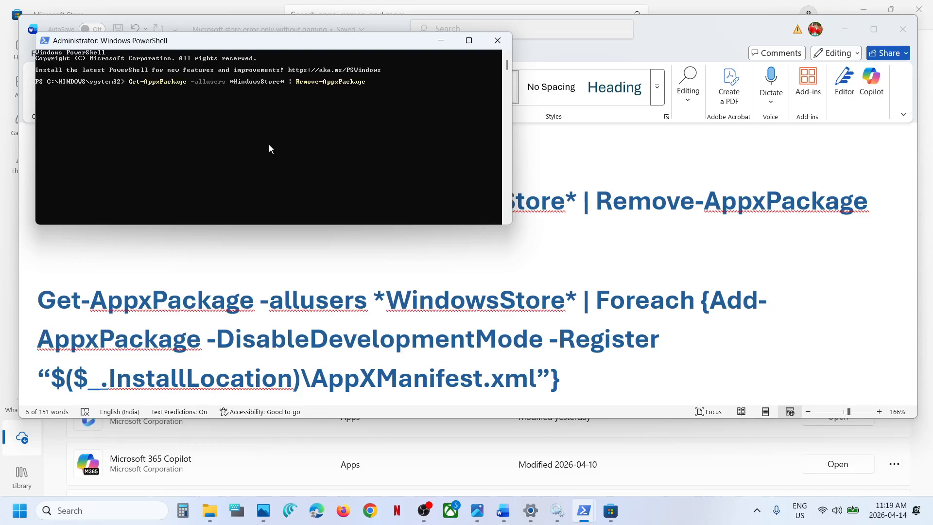
Copy Get-AppxPackage -allusers *WindowsStore* | Foreach {Add-AppxPackage -DisableDevelopmentMode -Register “$($_.InstallLocation)\AppXManifest.xml”} from the Word notes and run it in the administrator PowerShell.
{"action": "left_click", "coordinate": [397, 320]}
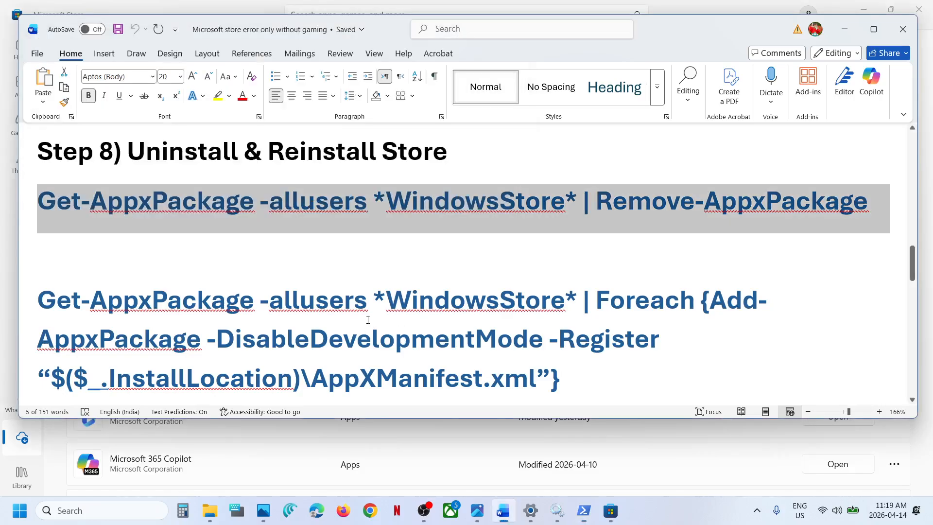
{"action": "triple_click", "coordinate": [366, 319]}
{"action": "scroll", "coordinate": [367, 319], "scroll_direction": "down", "scroll_amount": 1}
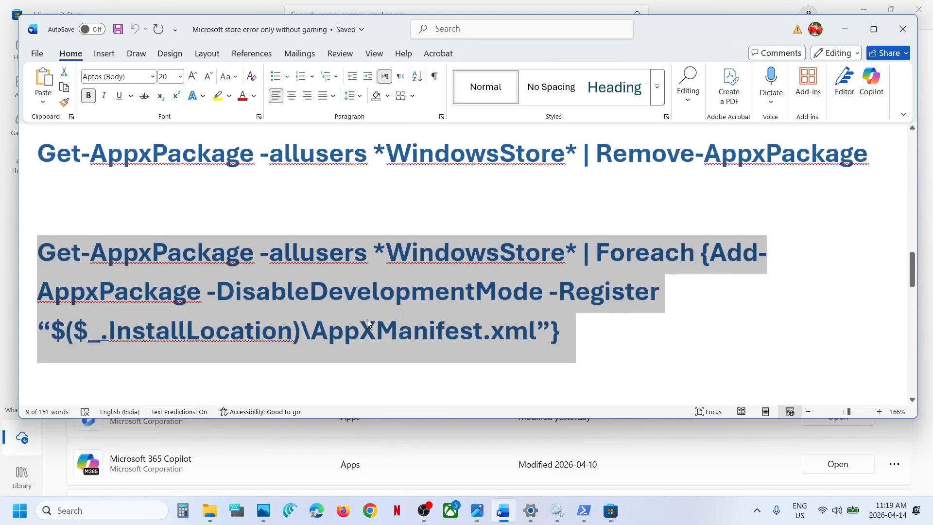
{"action": "key", "text": "alt+Tab"}
{"action": "left_click", "coordinate": [243, 137]}
{"action": "right_click", "coordinate": [243, 138]}
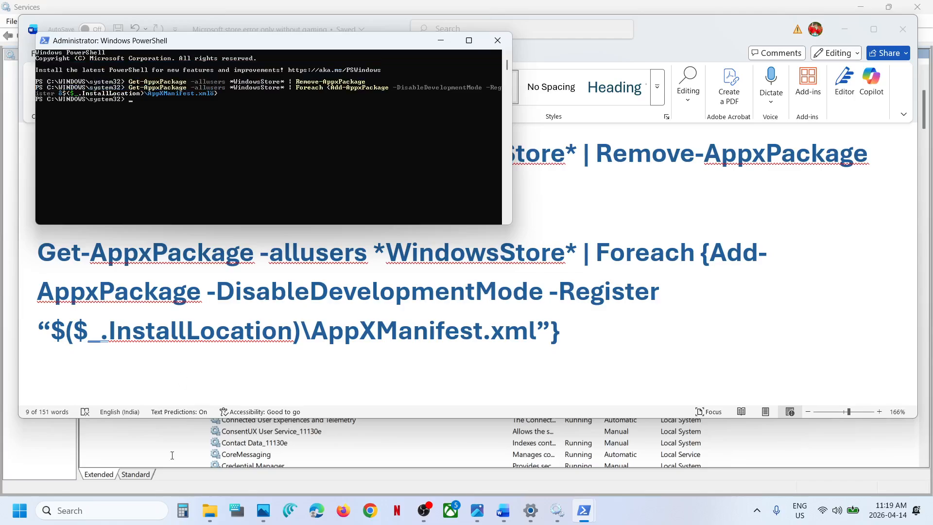
Find Microsoft Store through Windows search and launch it.
{"action": "left_click", "coordinate": [101, 509]}
{"action": "type", "text": "store"}
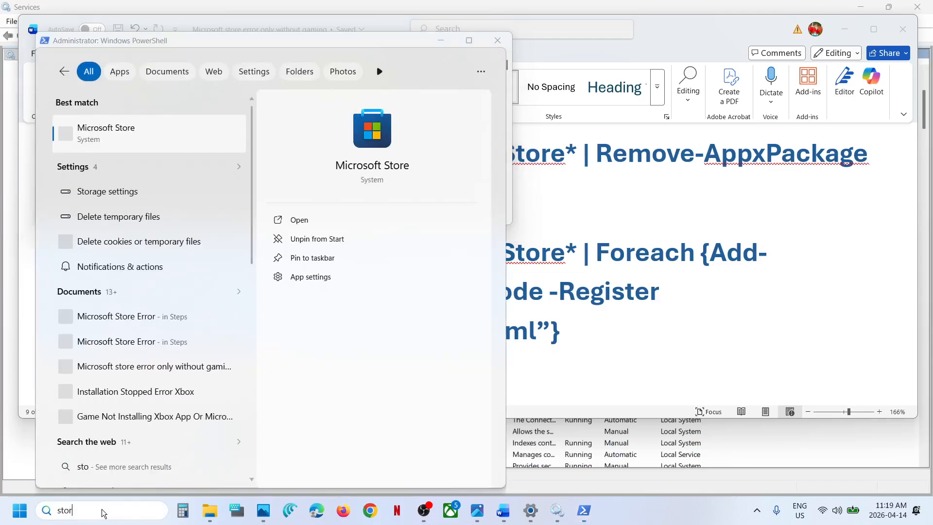
{"action": "key", "text": "Return"}
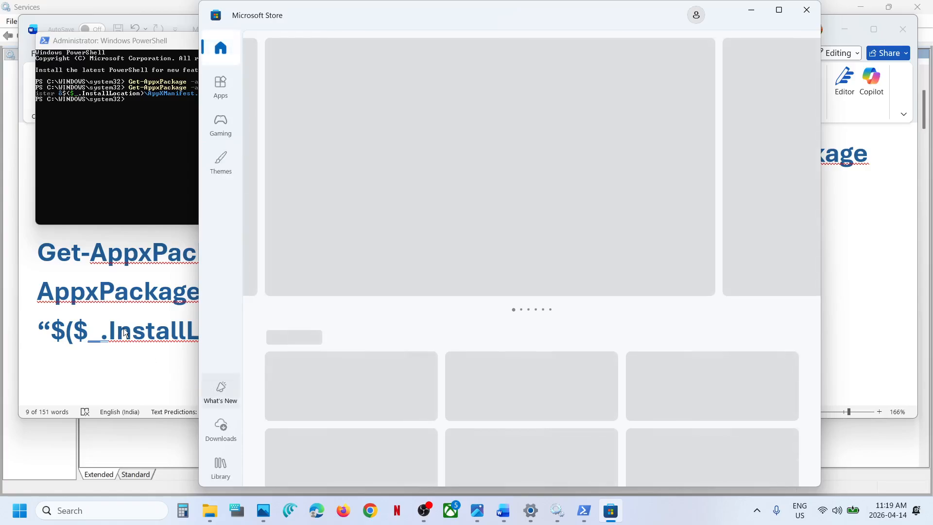
Read Step 9 in the Word notes, then open Command Prompt as administrator and move its window beside the listed commands.
{"action": "left_click", "coordinate": [124, 332]}
{"action": "scroll", "coordinate": [124, 332], "scroll_direction": "down", "scroll_amount": 5}
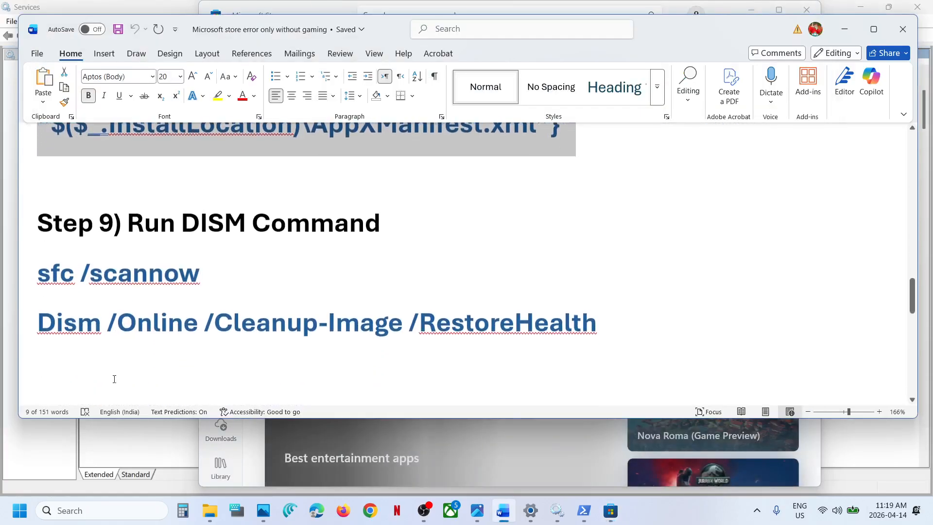
{"action": "left_click", "coordinate": [80, 508]}
{"action": "type", "text": "cmd"}
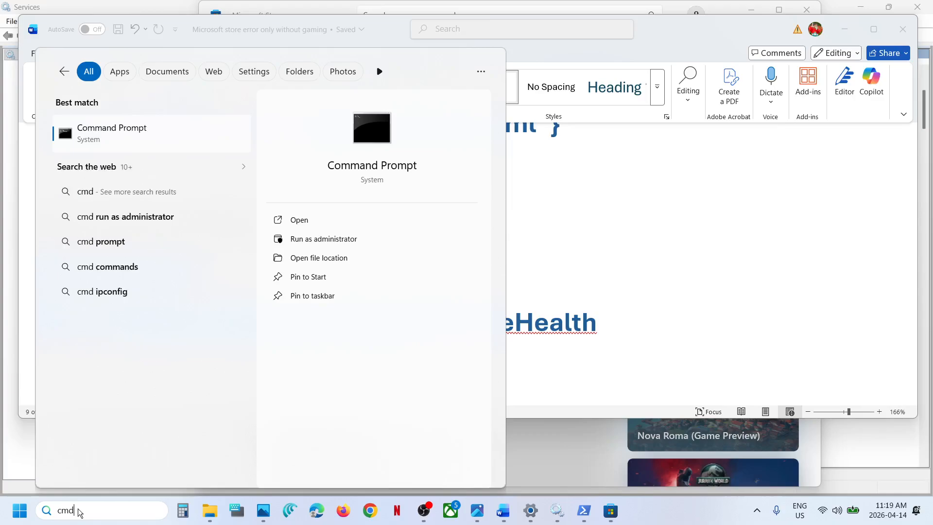
{"action": "right_click", "coordinate": [115, 132]}
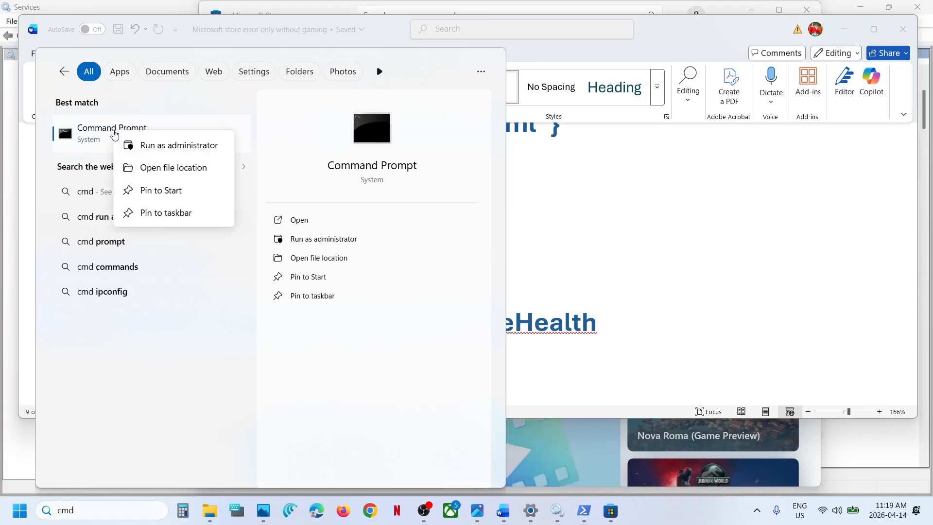
{"action": "left_click", "coordinate": [180, 149]}
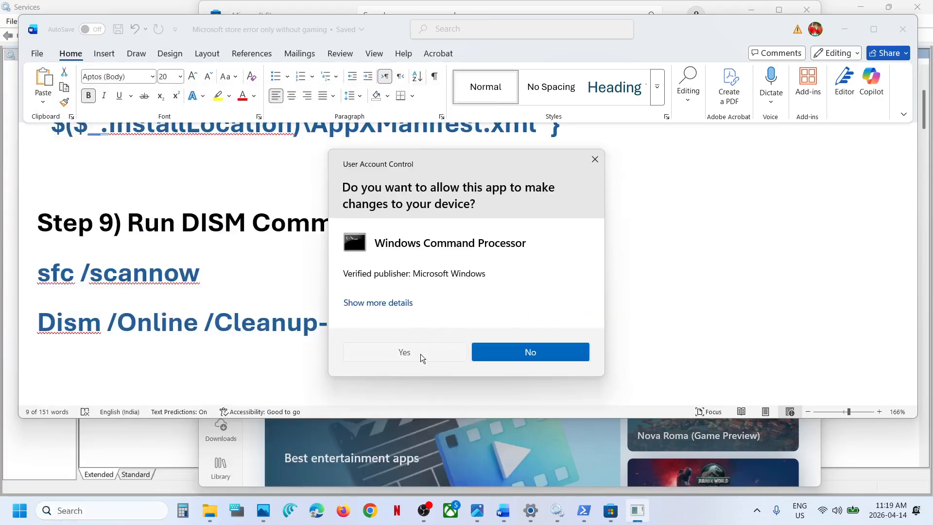
{"action": "left_click", "coordinate": [421, 354]}
{"action": "left_click_drag", "start_coordinate": [317, 81], "coordinate": [655, 62]}
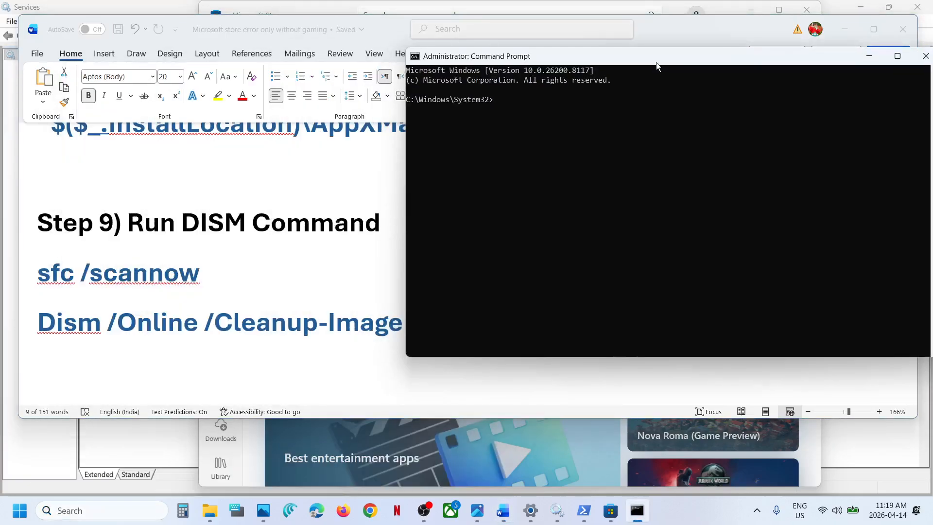
Copy sfc /scannow from the Word notes and run it in the administrator Command Prompt.
{"action": "left_click", "coordinate": [141, 278]}
{"action": "triple_click", "coordinate": [141, 279]}
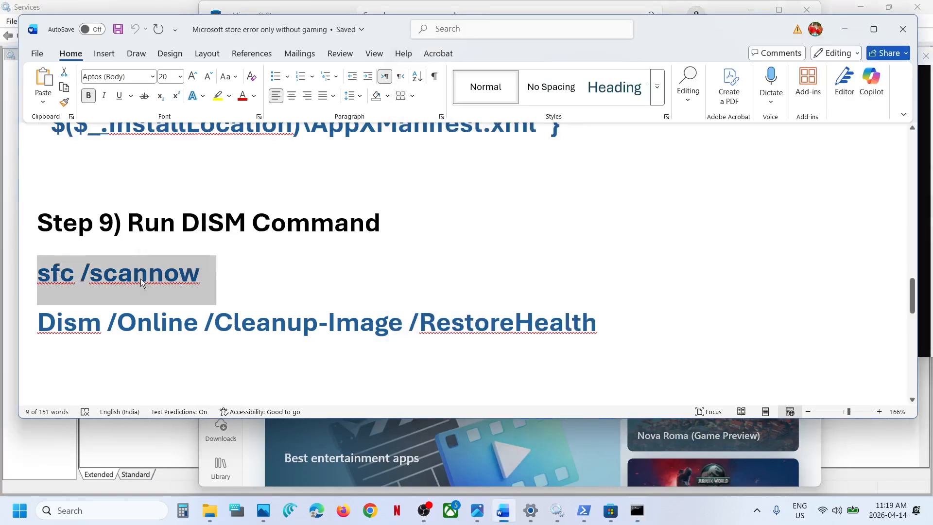
{"action": "key", "text": "alt+Tab"}
{"action": "left_click", "coordinate": [428, 203]}
{"action": "left_click", "coordinate": [544, 185]}
{"action": "key", "text": "ctrl+v"}
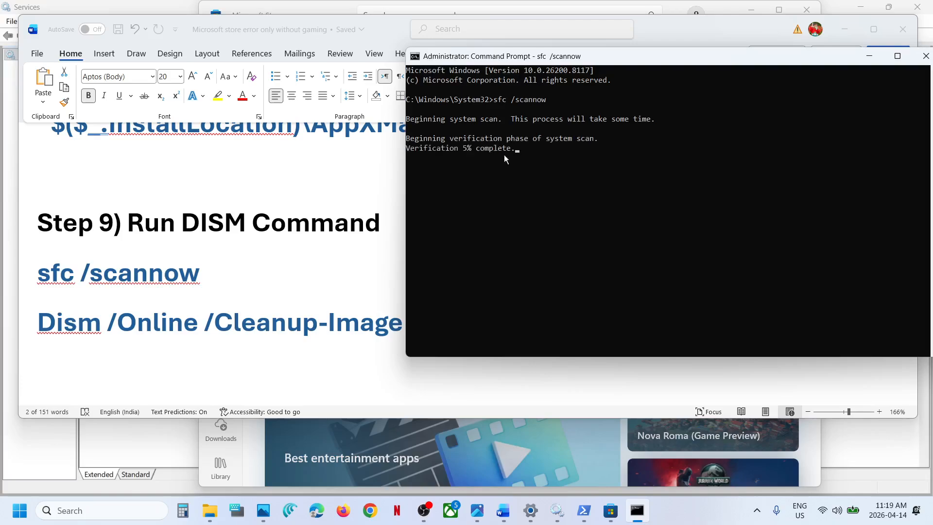
Select the Dism /Online /Cleanup-Image /RestoreHealth command in the Word notes and look at the Windows Restart option.
{"action": "left_click", "coordinate": [190, 310]}
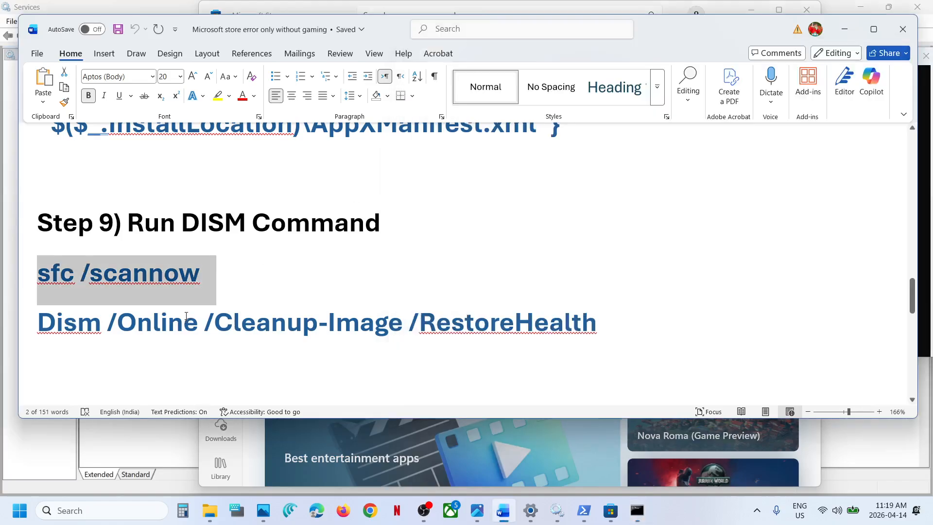
{"action": "triple_click", "coordinate": [185, 316]}
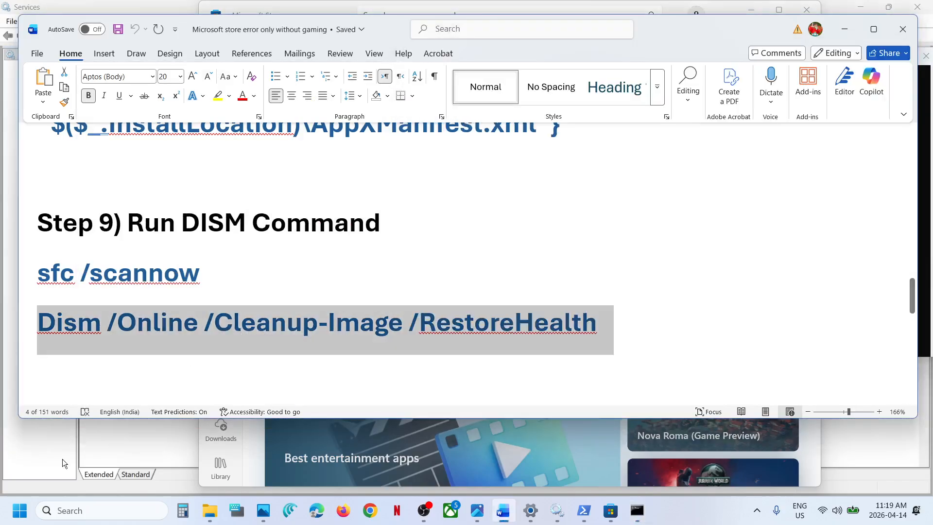
{"action": "key", "text": "super"}
{"action": "left_click", "coordinate": [353, 467]}
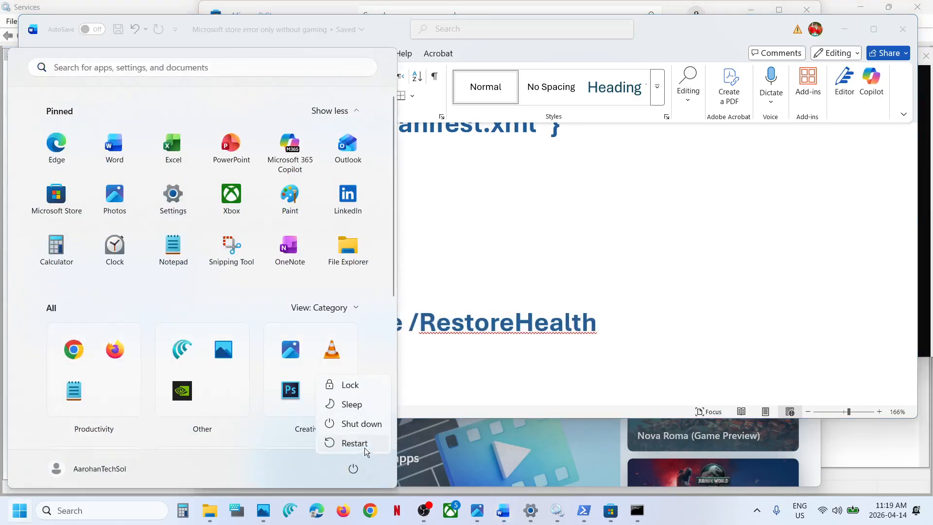
{"action": "left_click", "coordinate": [499, 293]}
Copy inetcpl.cpl from Step 10 of the Word notes and open it through Windows search.
{"action": "scroll", "coordinate": [500, 292], "scroll_direction": "down", "scroll_amount": 3}
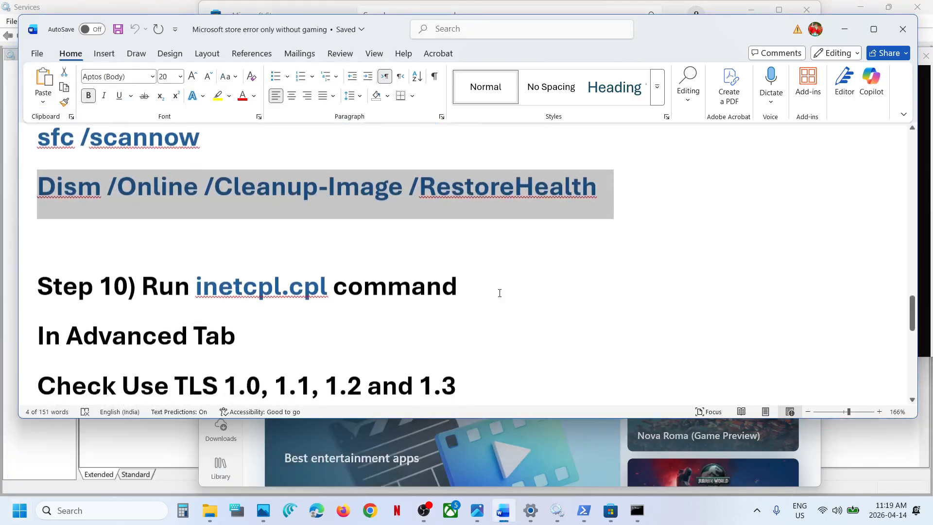
{"action": "left_click_drag", "start_coordinate": [330, 276], "coordinate": [214, 279]}
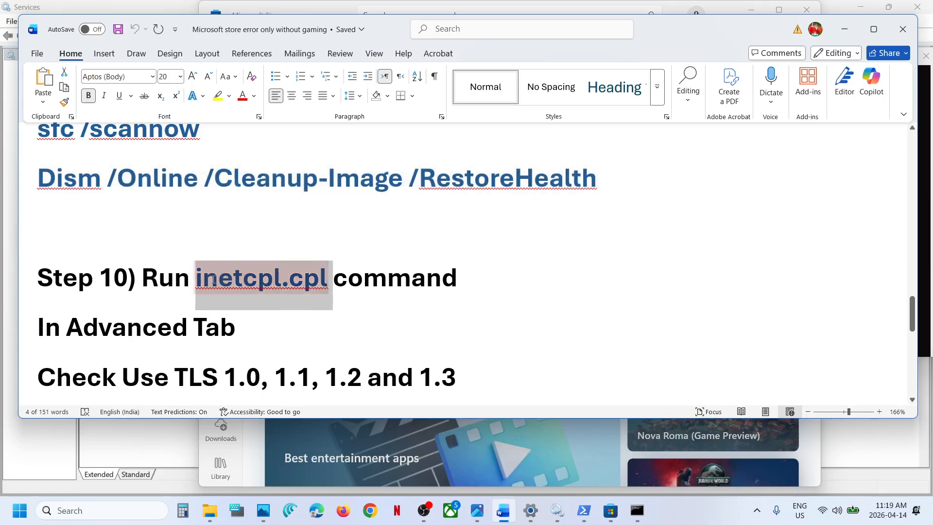
{"action": "key", "text": "ctrl+c"}
{"action": "left_click", "coordinate": [69, 510]}
{"action": "key", "text": "ctrl+v"}
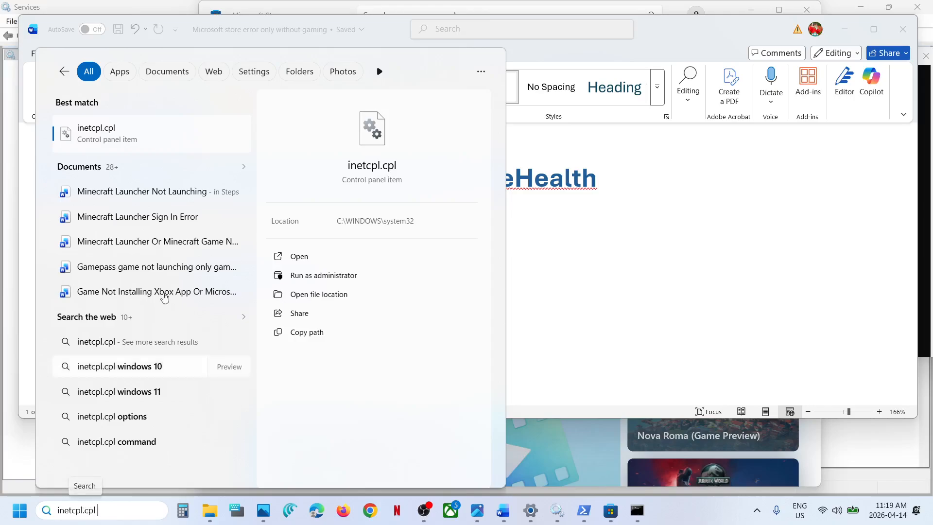
{"action": "left_click", "coordinate": [139, 142]}
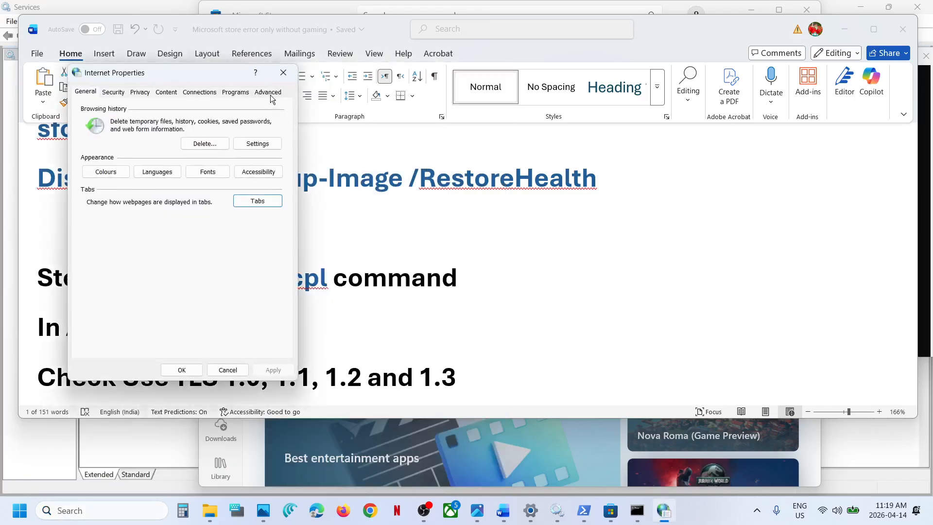
Verify that Use TLS 1.0, 1.1, 1.2 and 1.3 are enabled in the advanced Internet Properties, then accept and close the dialog.
{"action": "left_click", "coordinate": [269, 94]}
{"action": "scroll", "coordinate": [203, 204], "scroll_direction": "down", "scroll_amount": 15}
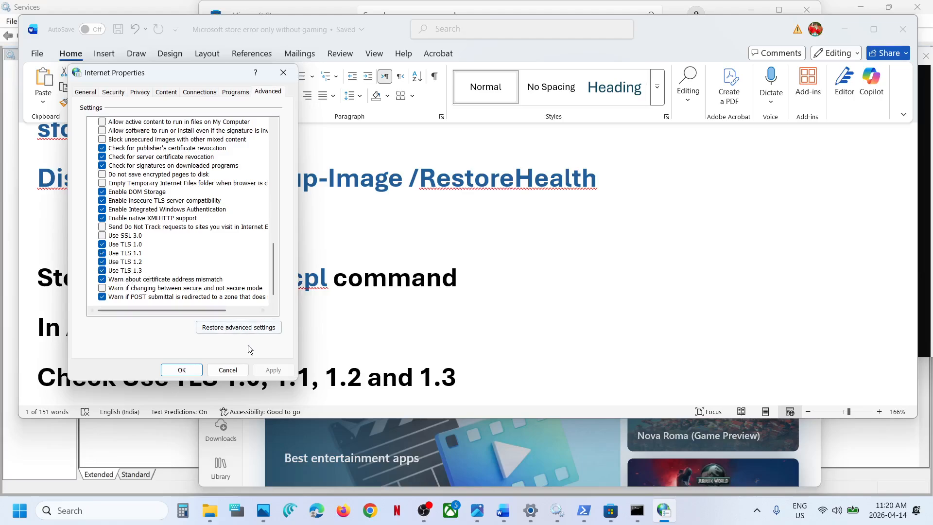
{"action": "left_click", "coordinate": [190, 371]}
Open Windows Update in Settings and check for updates.
{"action": "scroll", "coordinate": [349, 300], "scroll_direction": "down", "scroll_amount": 6}
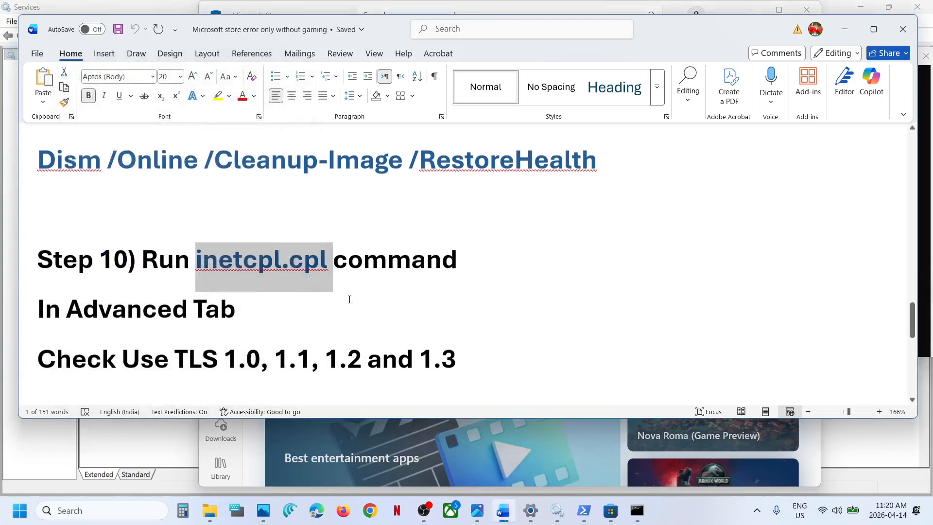
{"action": "key", "text": "super+i"}
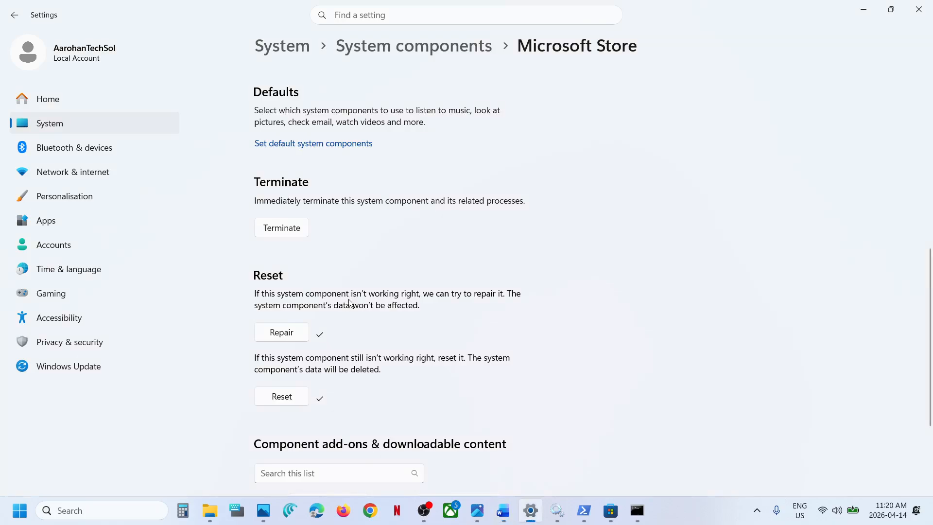
{"action": "left_click", "coordinate": [73, 373]}
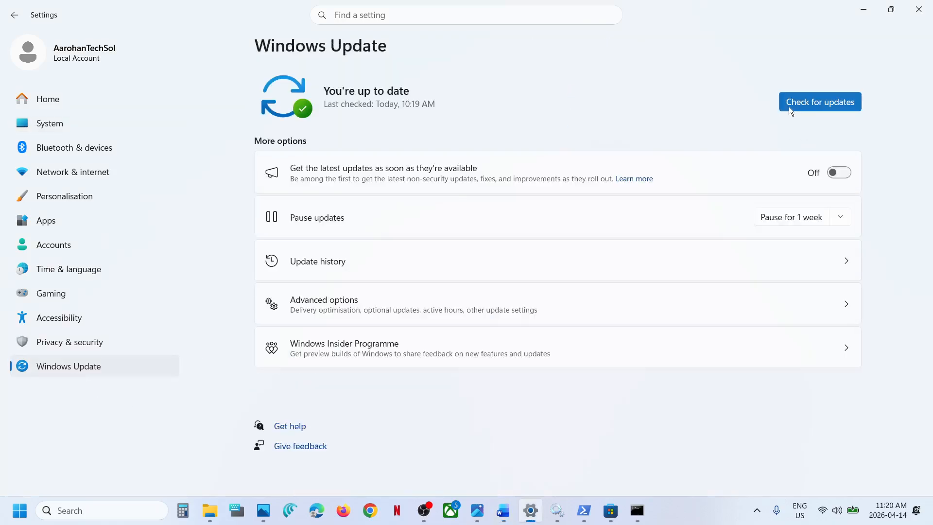
{"action": "left_click", "coordinate": [803, 103]}
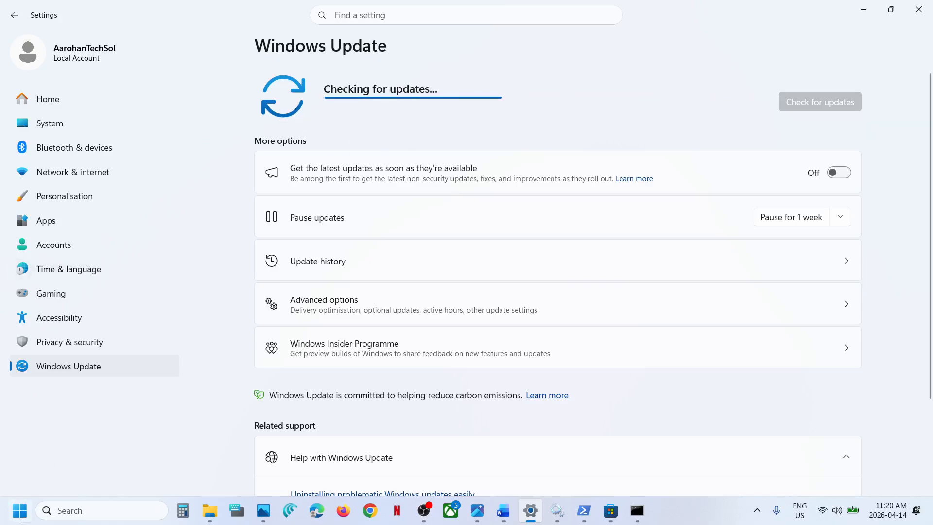
Look at the Windows Restart option and read Step 12 in the Word notes.
{"action": "left_click", "coordinate": [19, 510]}
{"action": "left_click", "coordinate": [353, 469]}
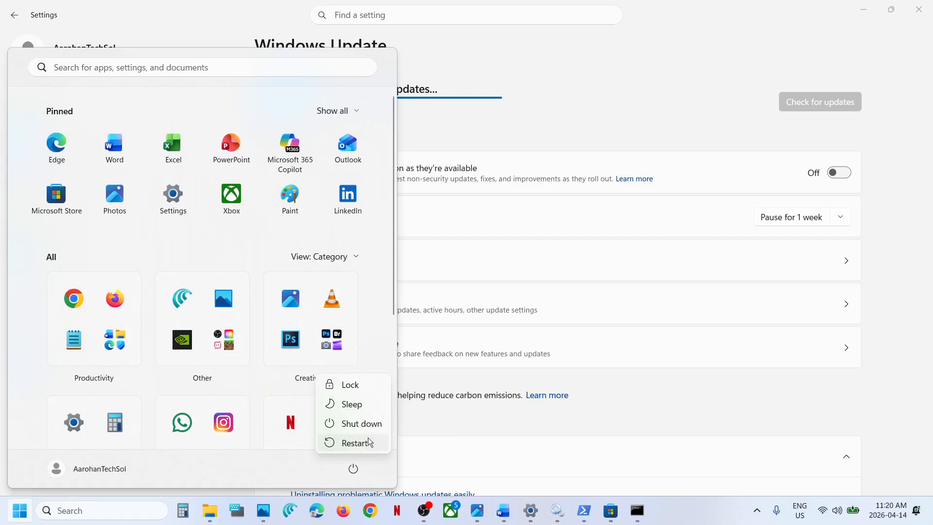
{"action": "left_click", "coordinate": [506, 511]}
{"action": "scroll", "coordinate": [335, 352], "scroll_direction": "down", "scroll_amount": 2}
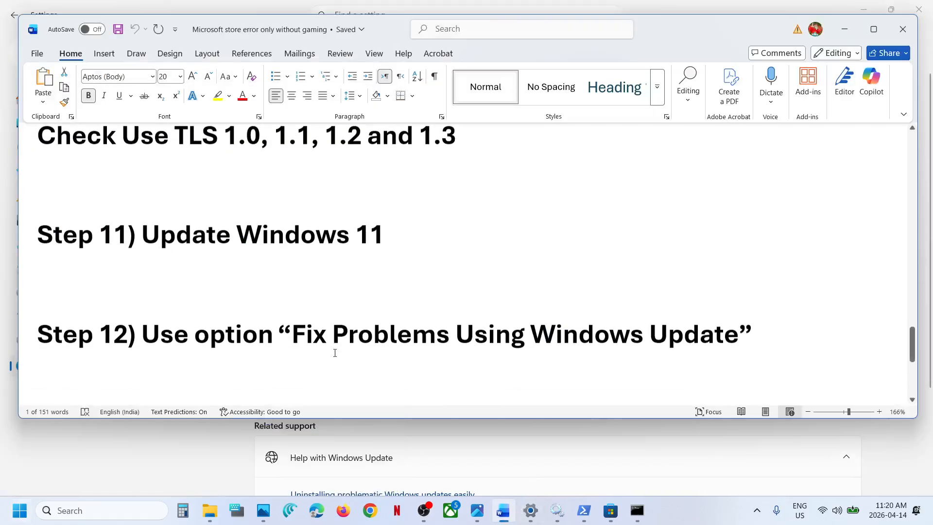
Open Recovery from the Windows Update advanced options in Settings to view Fix problems using Windows Update.
{"action": "key", "text": "alt+Tab"}
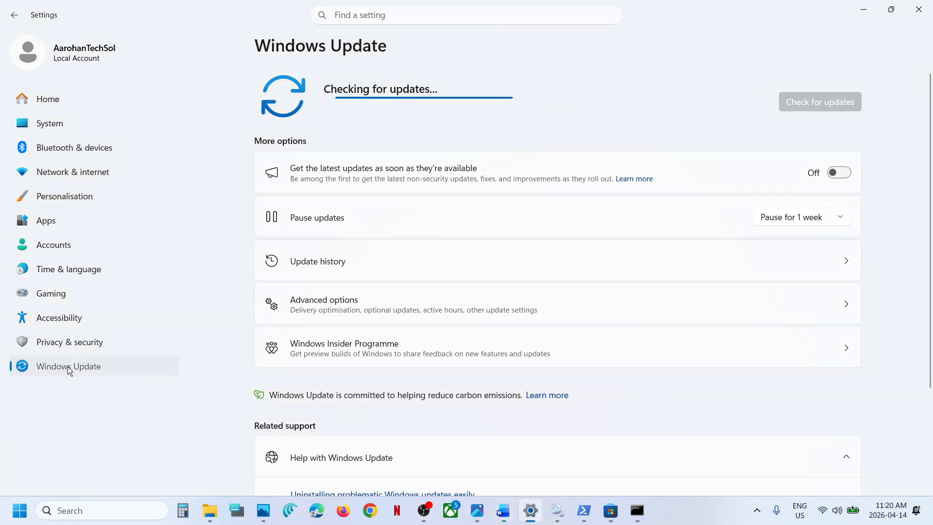
{"action": "left_click", "coordinate": [314, 308]}
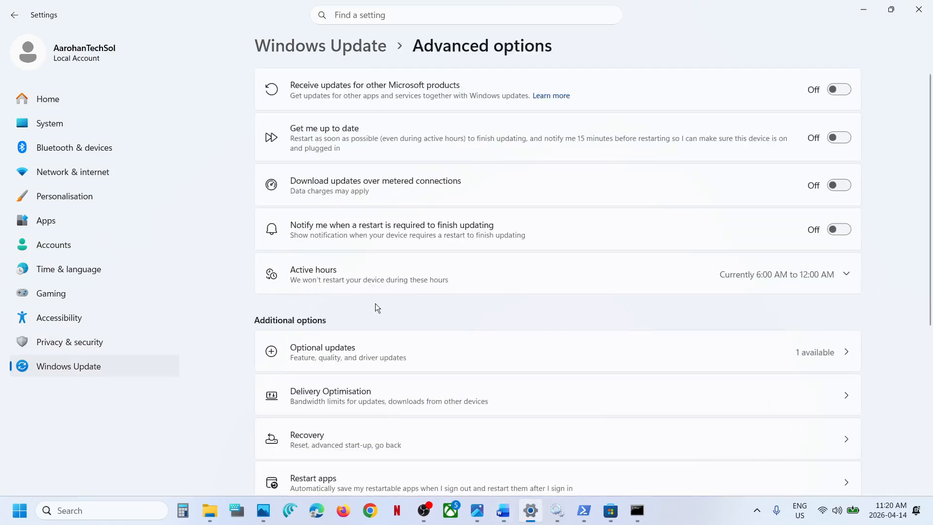
{"action": "scroll", "coordinate": [375, 303], "scroll_direction": "down", "scroll_amount": 1}
{"action": "scroll", "coordinate": [375, 303], "scroll_direction": "down", "scroll_amount": 3}
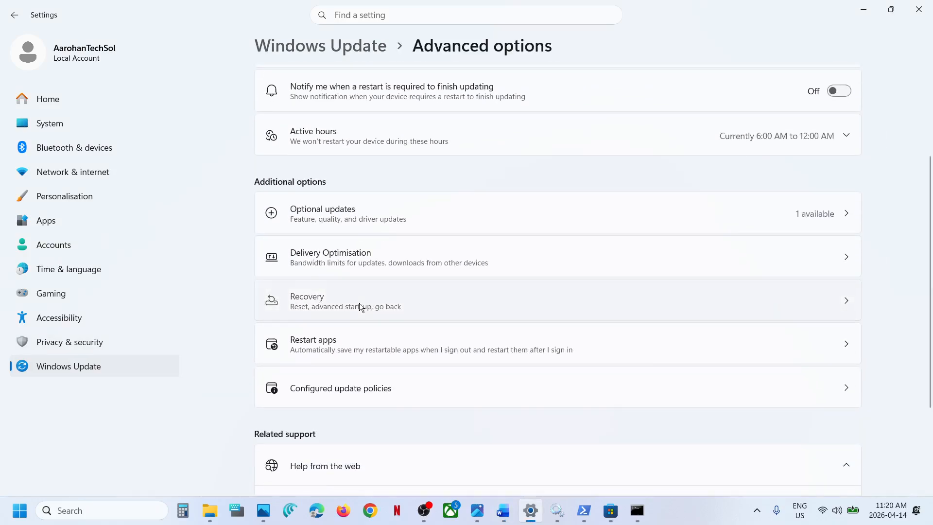
{"action": "left_click", "coordinate": [360, 302]}
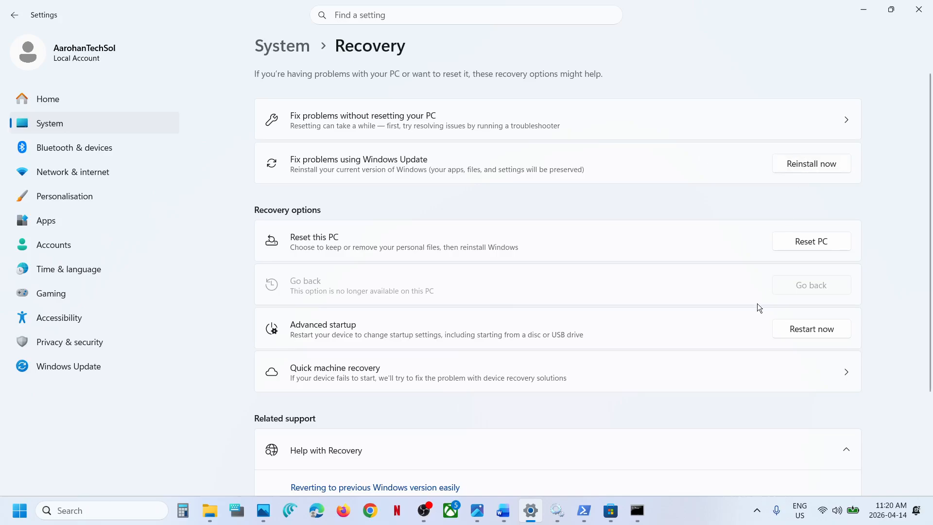
Open the Windows 11 download page from Step 13 of the Word notes and download the media creation tool.
{"action": "left_click", "coordinate": [503, 510]}
{"action": "scroll", "coordinate": [333, 328], "scroll_direction": "down", "scroll_amount": 4}
{"action": "scroll", "coordinate": [327, 329], "scroll_direction": "down", "scroll_amount": 1}
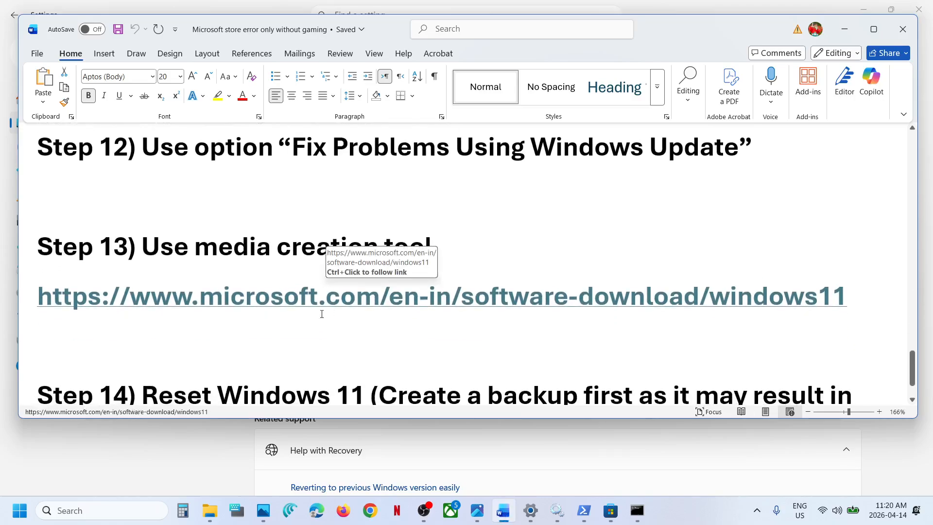
{"action": "scroll", "coordinate": [319, 312], "scroll_direction": "up", "scroll_amount": 1}
{"action": "left_click", "coordinate": [309, 339], "text": "ctrl"}
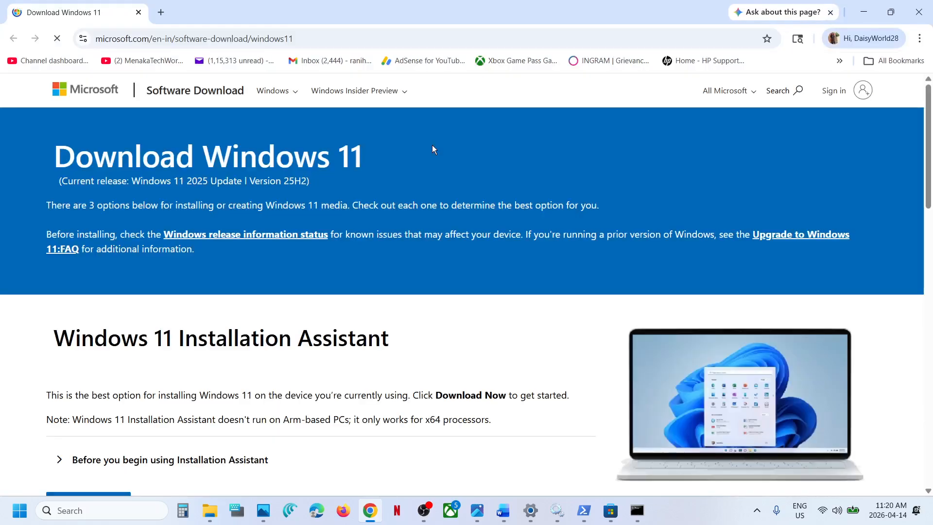
{"action": "scroll", "coordinate": [200, 357], "scroll_direction": "down", "scroll_amount": 9}
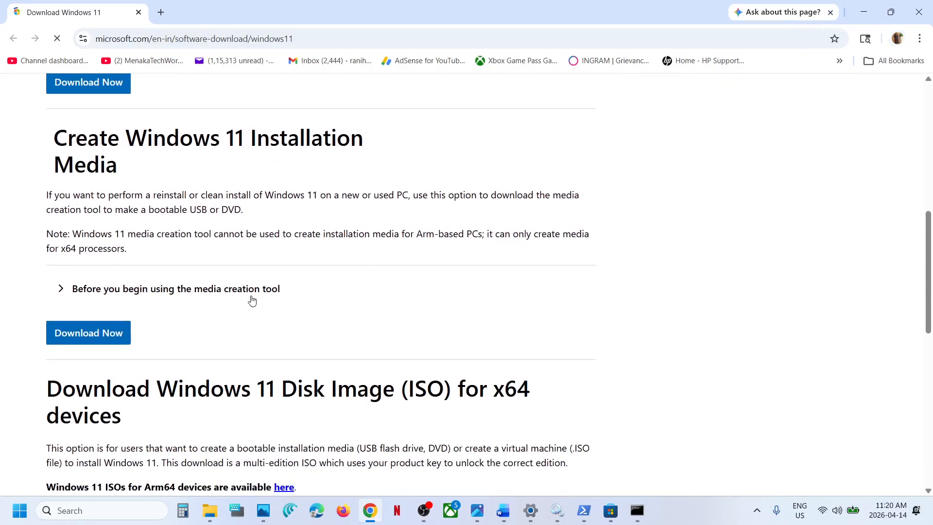
{"action": "left_click", "coordinate": [99, 335]}
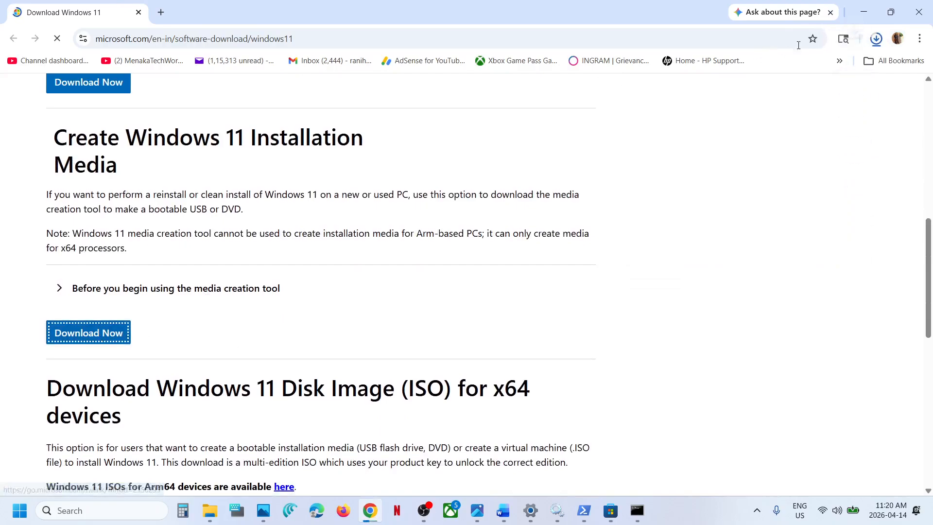
Switch to Photos and view the screenshots up to 7.png on creating the Windows 11 ISO file.
{"action": "left_click", "coordinate": [477, 511]}
{"action": "key", "text": "Right"}
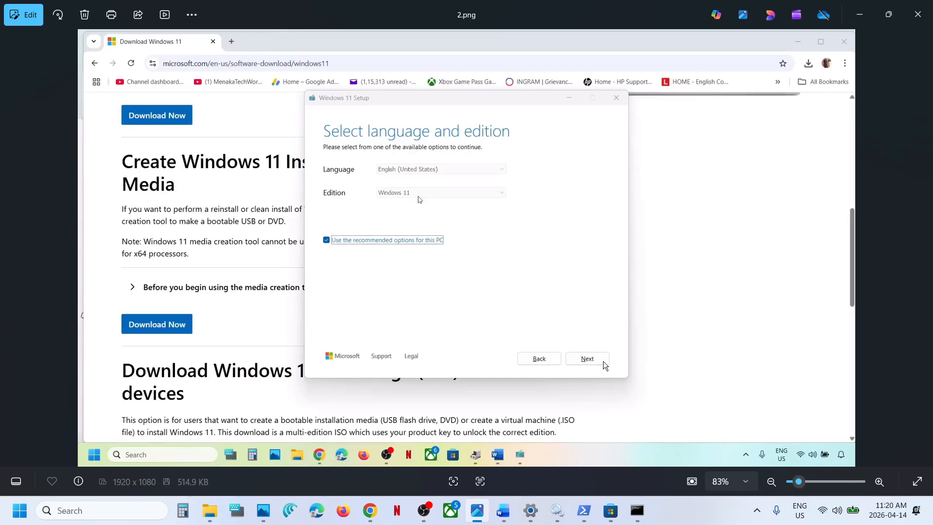
{"action": "key", "text": "Right"}
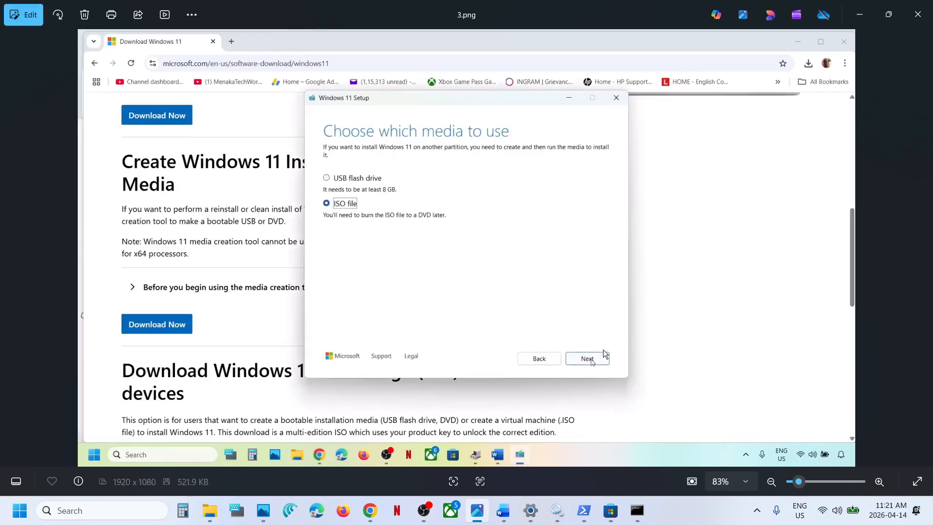
{"action": "key", "text": "Right"}
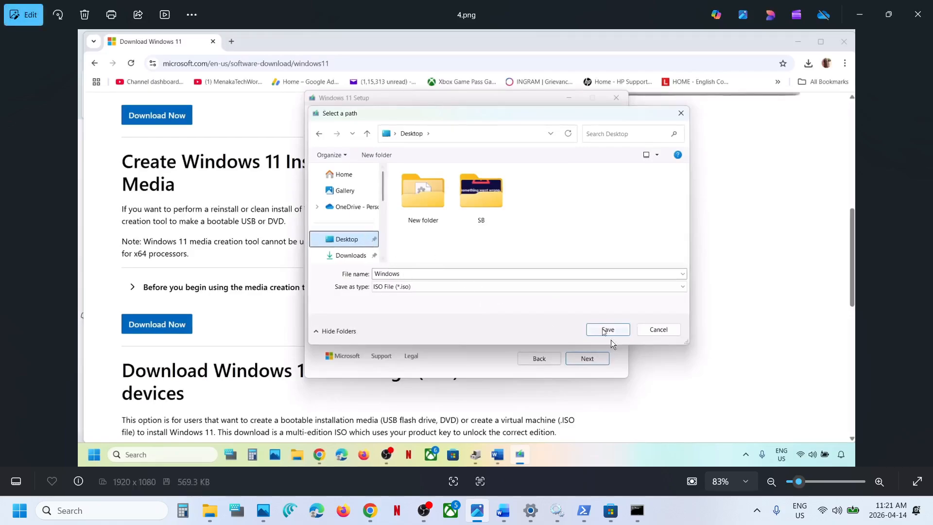
{"action": "key", "text": "Right"}
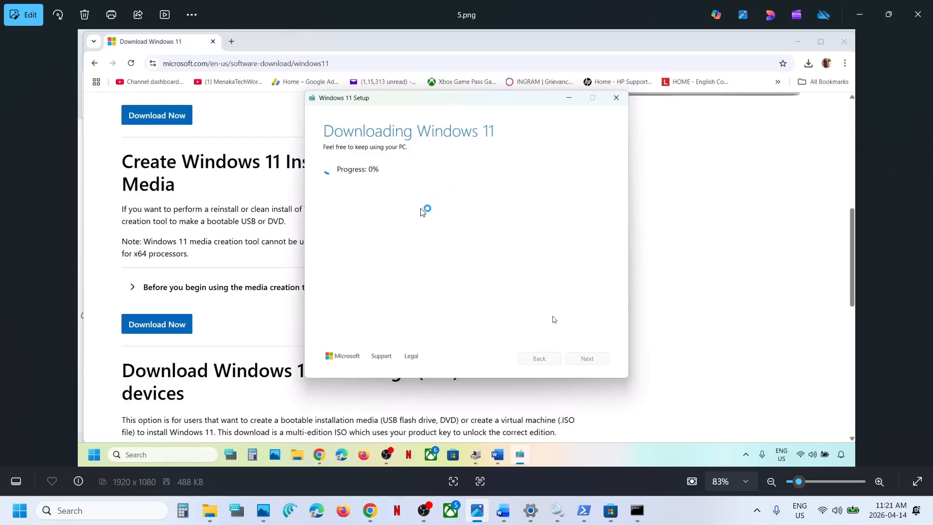
{"action": "key", "text": "Right"}
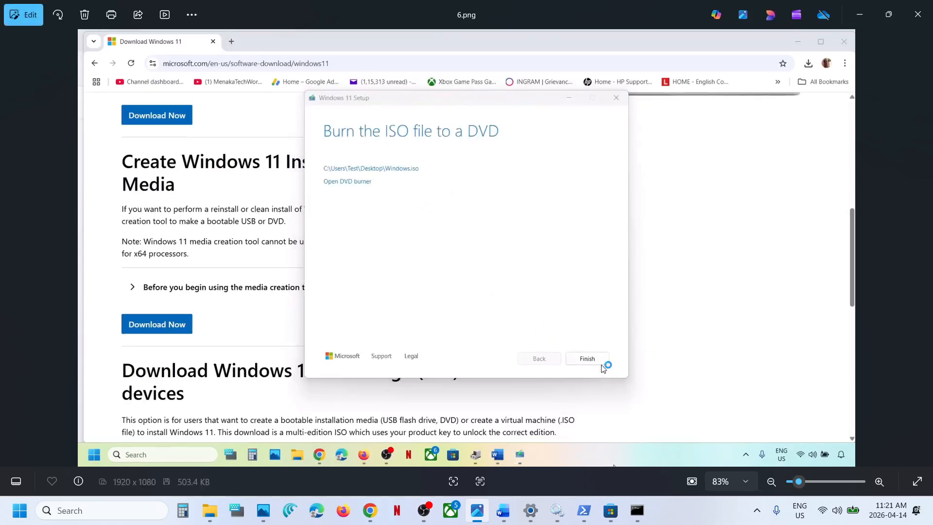
{"action": "key", "text": "Right"}
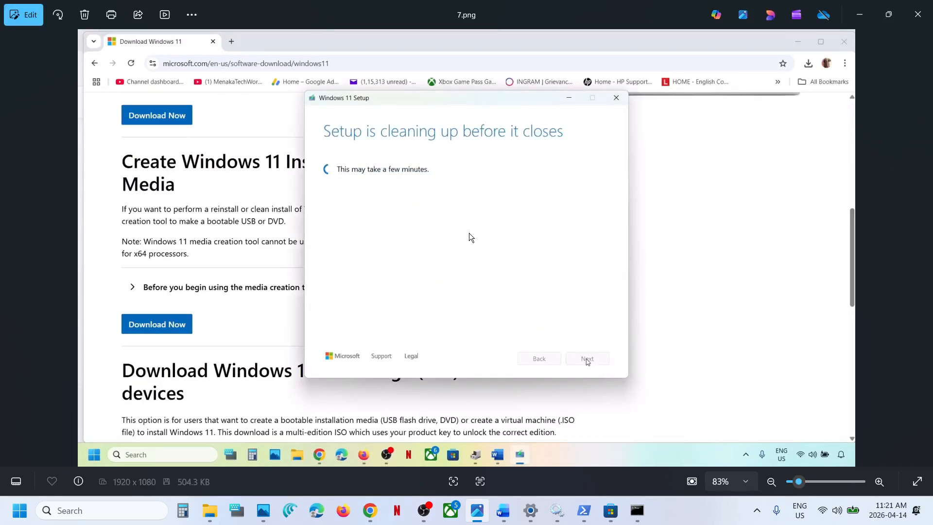
View screenshots 8.png to 13.png on running setup from the ISO and installing Windows 11 while keeping personal files and apps.
{"action": "key", "text": "Right"}
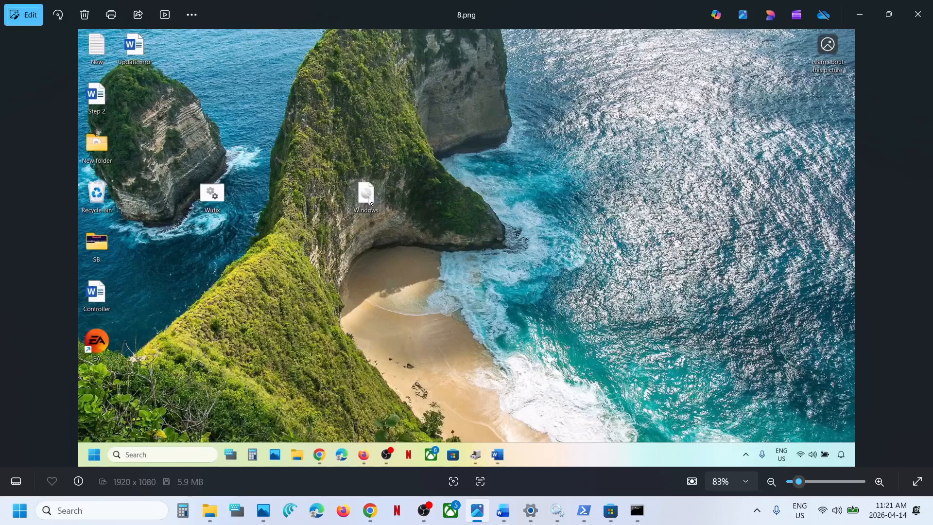
{"action": "key", "text": "Right"}
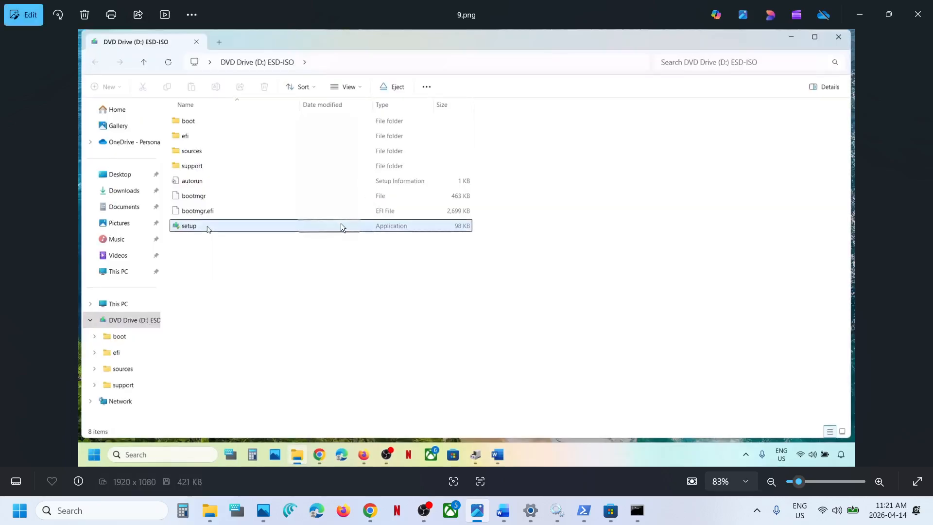
{"action": "key", "text": "Right"}
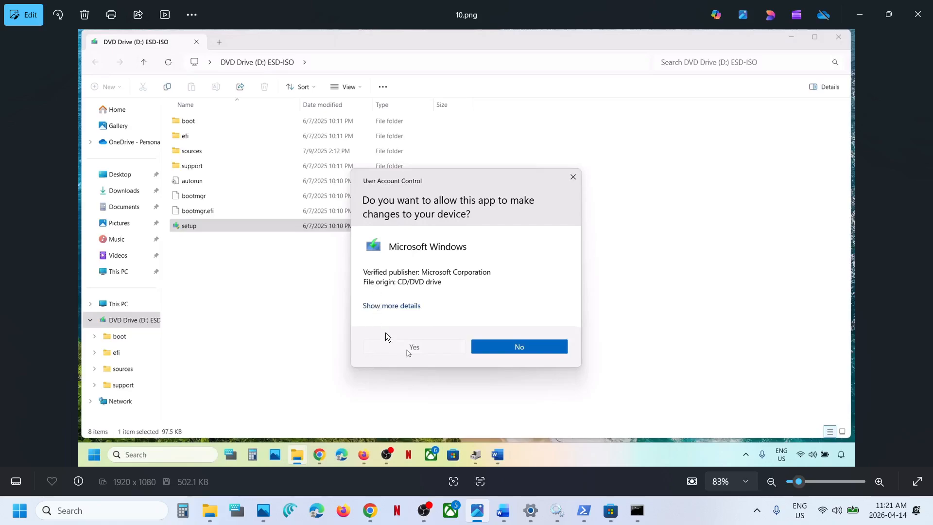
{"action": "key", "text": "Right"}
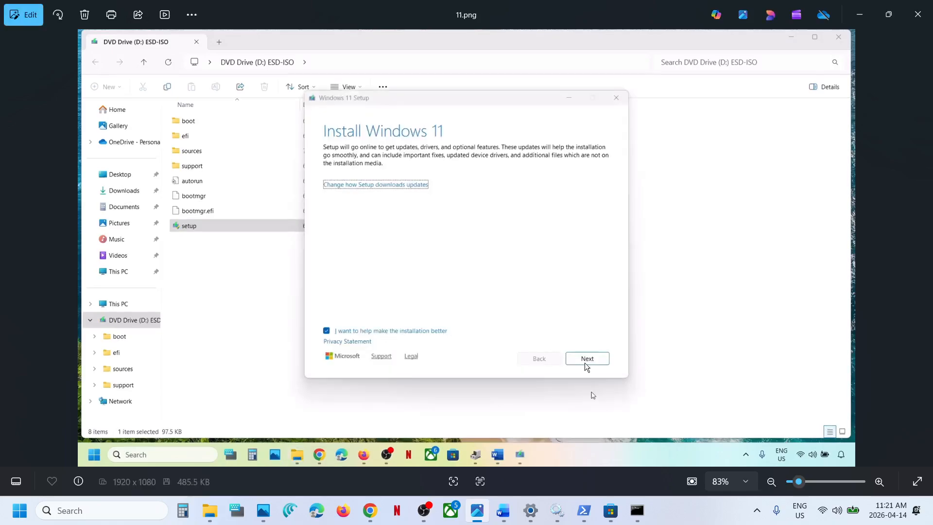
{"action": "key", "text": "Right"}
{"action": "key", "text": "Right"}
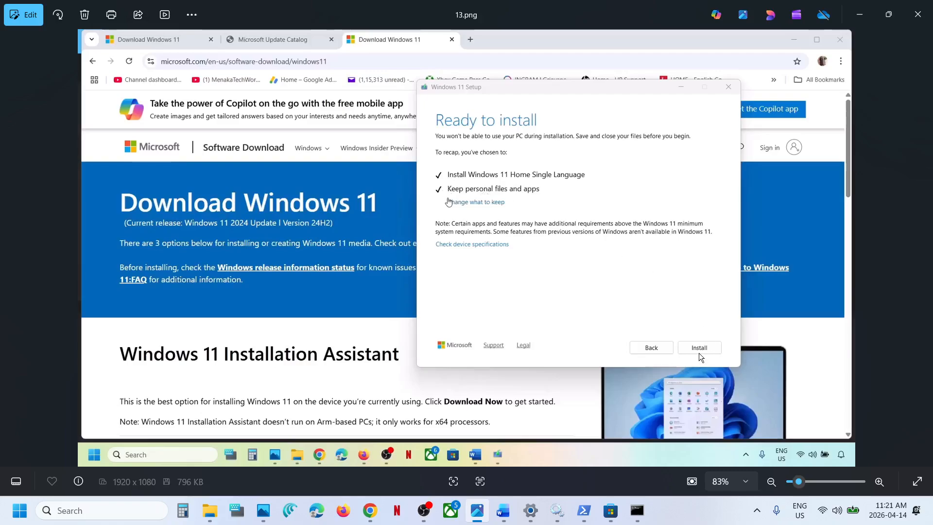
Switch to Microsoft Store, search for "chat" and open the ChatGPT app page.
{"action": "left_click", "coordinate": [610, 510]}
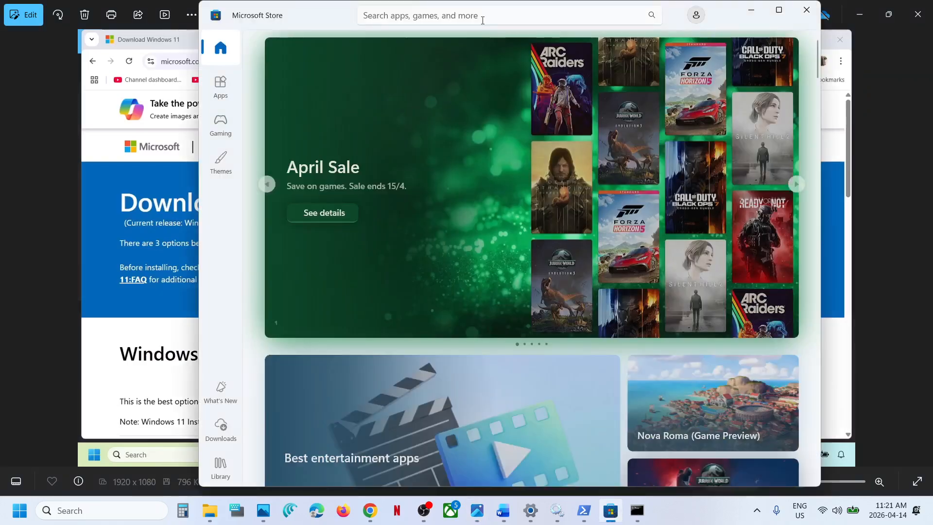
{"action": "left_click", "coordinate": [468, 16]}
{"action": "type", "text": "chat"}
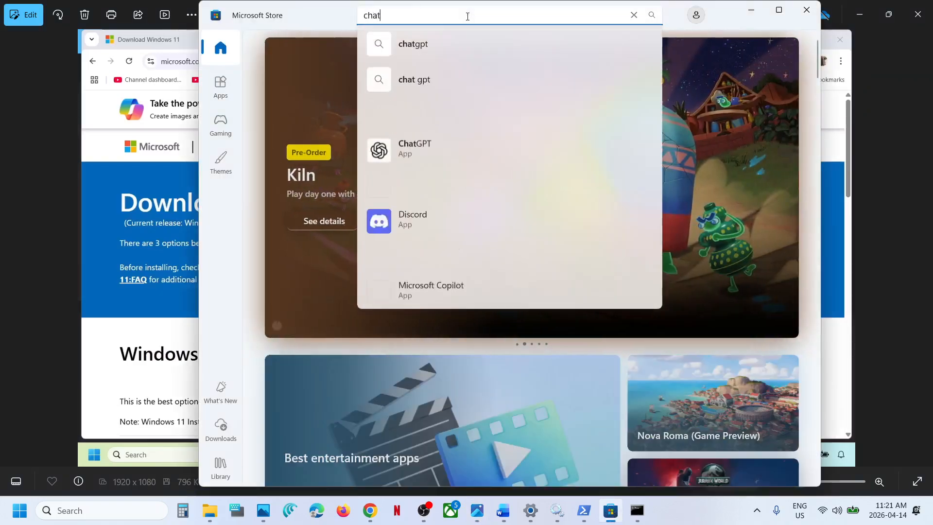
{"action": "left_click", "coordinate": [422, 145]}
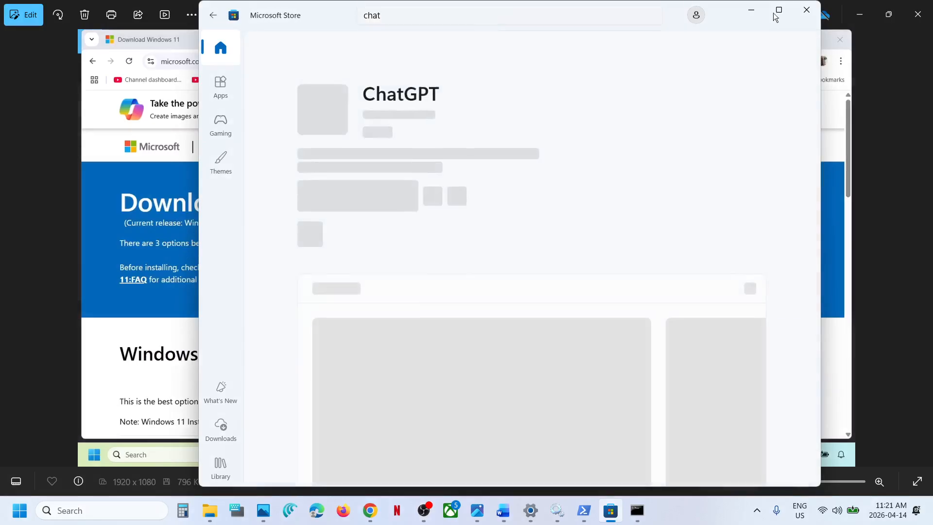
Maximize the Microsoft Store window and launch ChatGPT from its app page.
{"action": "left_click", "coordinate": [779, 10]}
{"action": "left_click", "coordinate": [141, 211]}
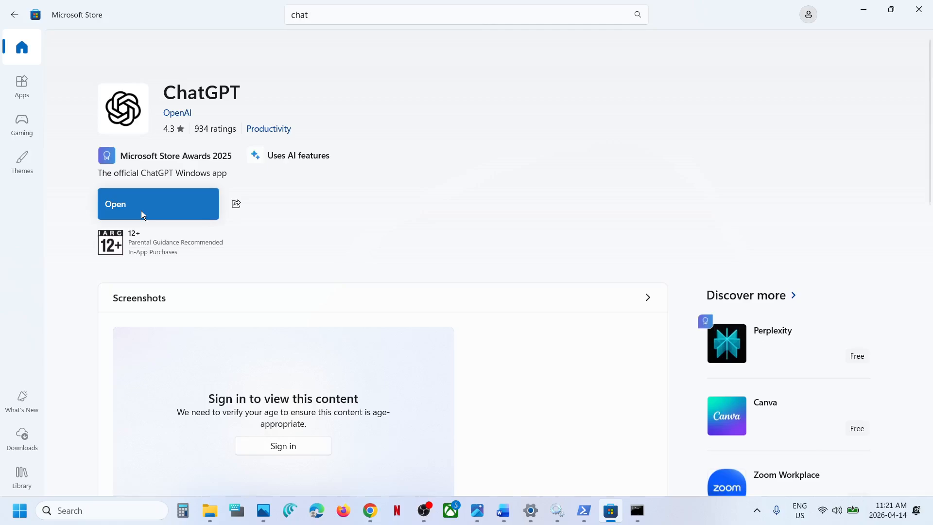
{"action": "left_click", "coordinate": [141, 212]}
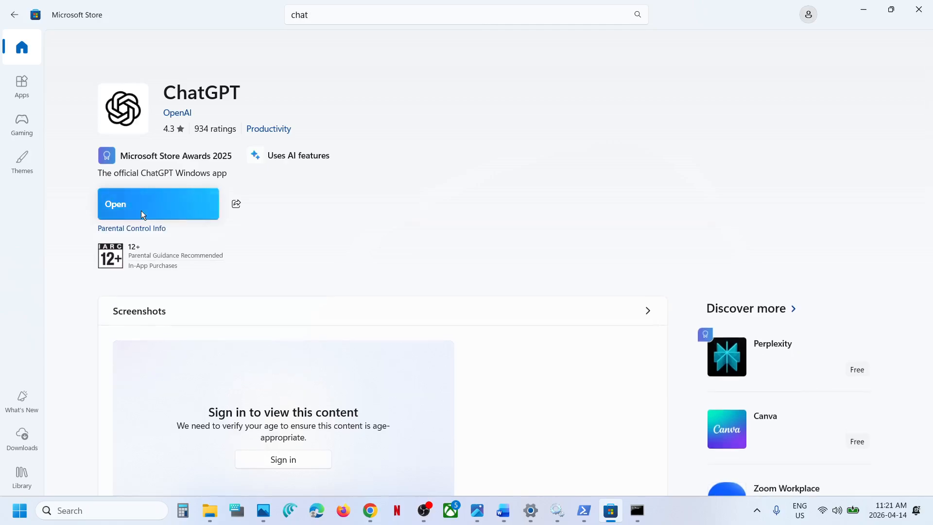